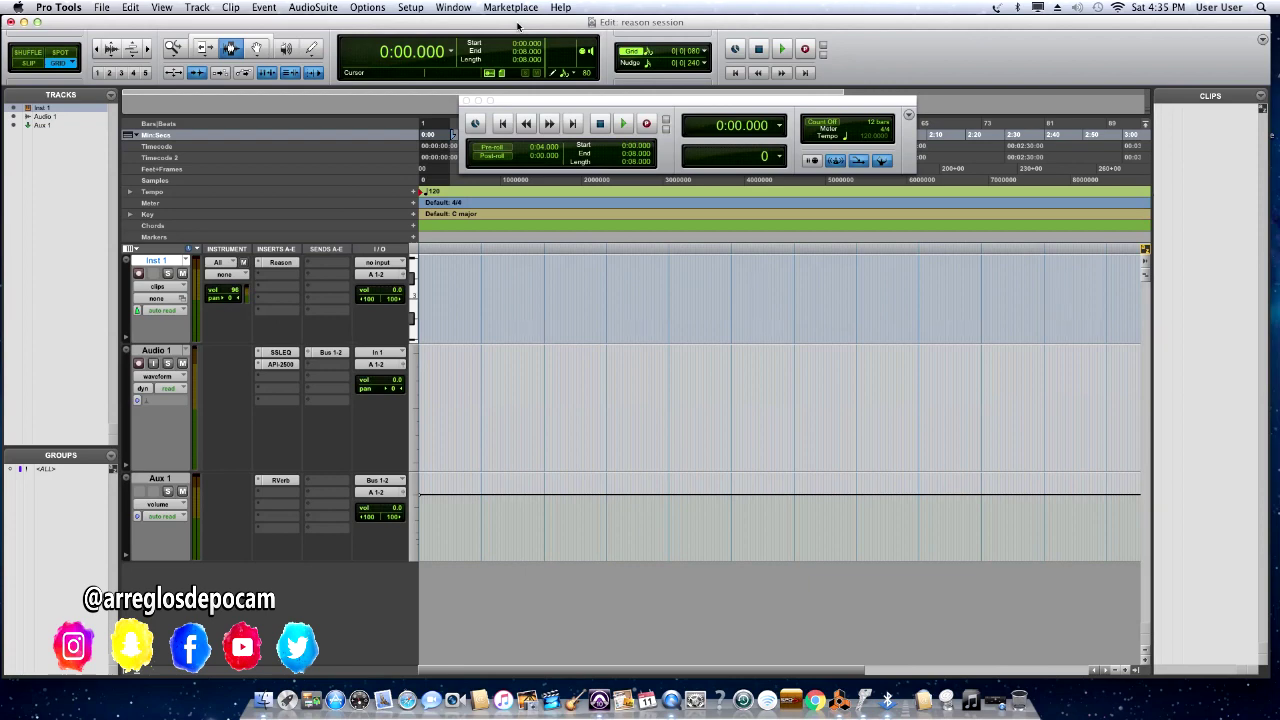
{"action": "left_click", "coordinate": [517, 22]}
{"action": "left_click", "coordinate": [517, 24]}
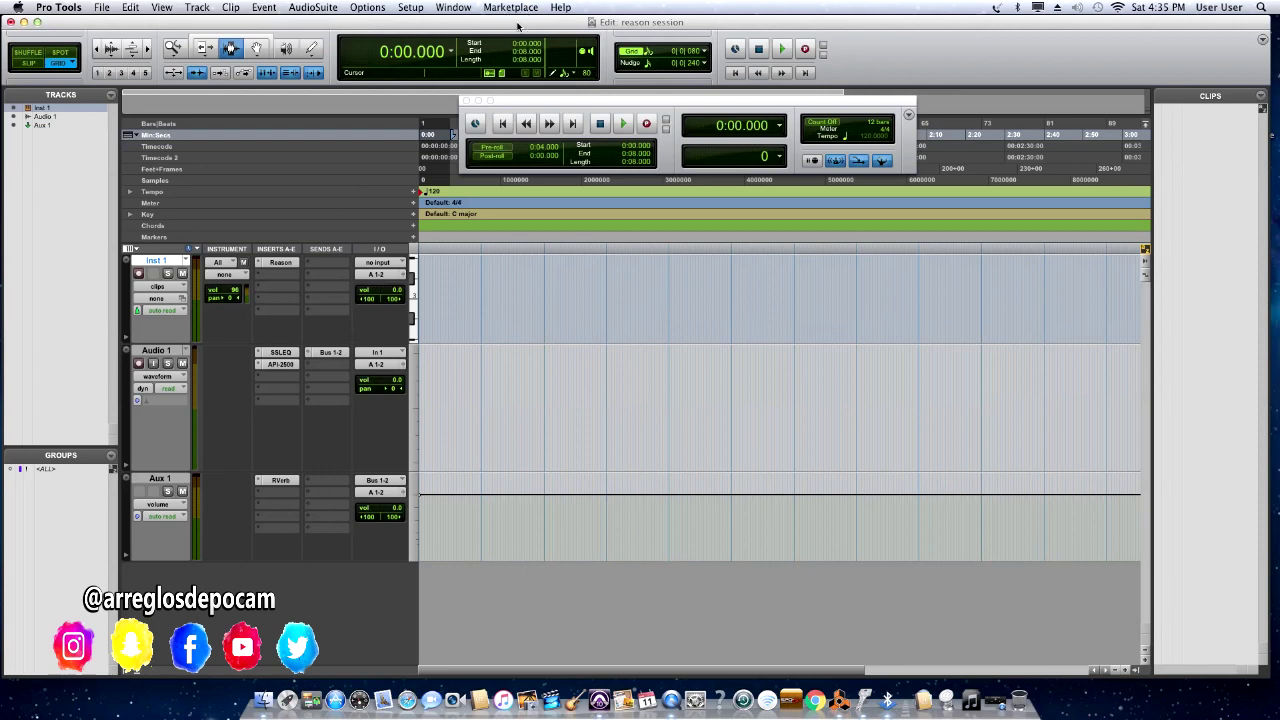
{"action": "left_click", "coordinate": [517, 25]}
{"action": "left_click", "coordinate": [101, 8]}
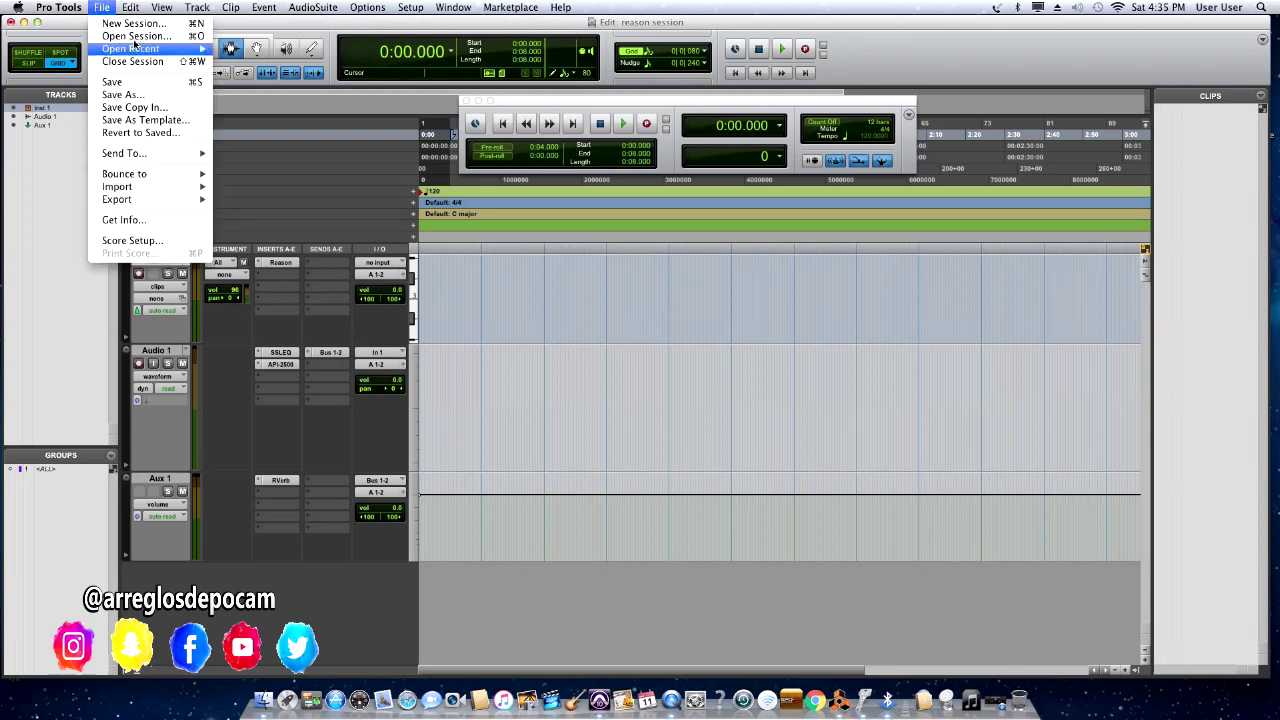
{"action": "left_click", "coordinate": [134, 23]}
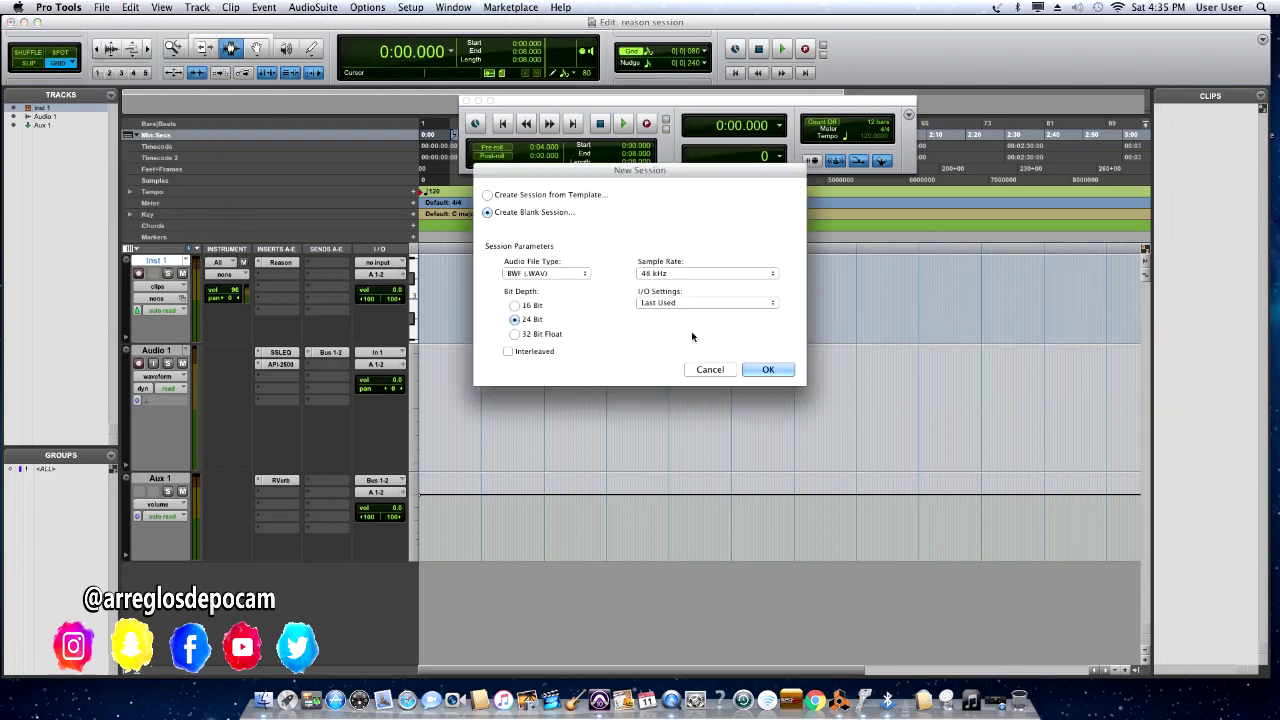
{"action": "left_click", "coordinate": [710, 369]}
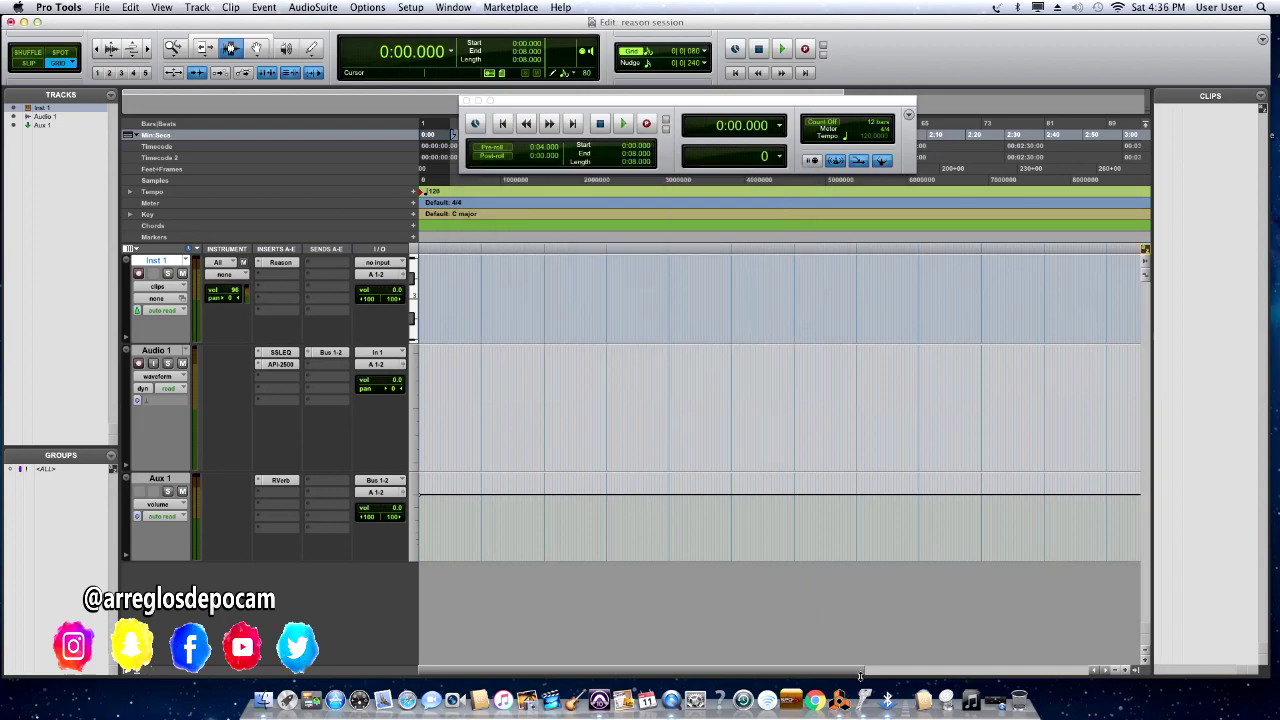
Switch to Reason, create a new song and place its window over the middle of the Pro Tools session
{"action": "left_click", "coordinate": [838, 700]}
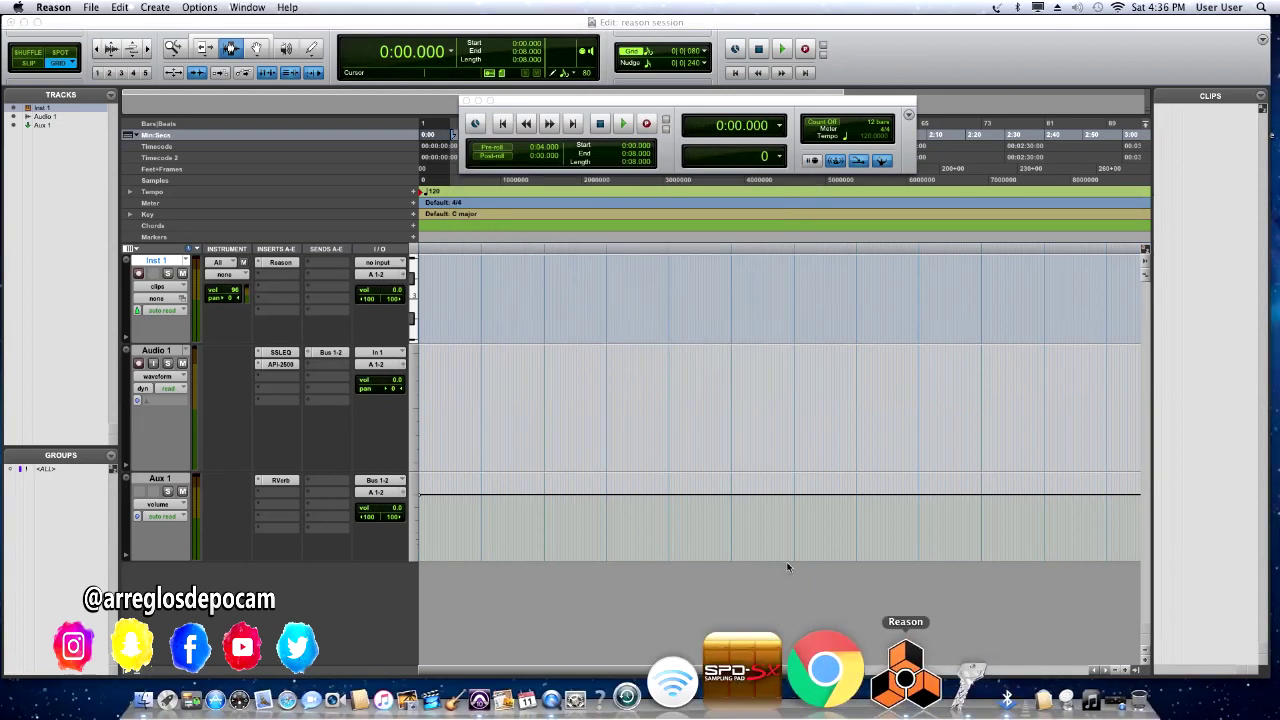
{"action": "left_click", "coordinate": [90, 7]}
{"action": "left_click", "coordinate": [382, 27]}
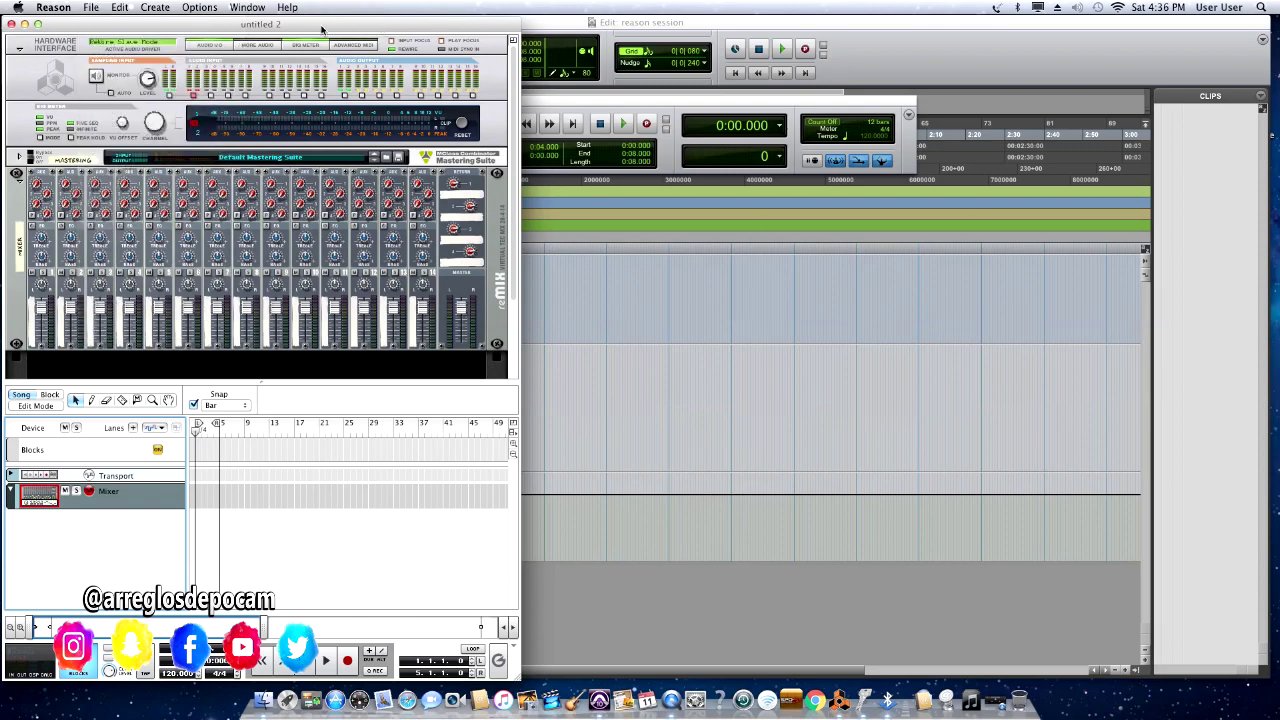
{"action": "left_click_drag", "start_coordinate": [294, 23], "coordinate": [665, 17]}
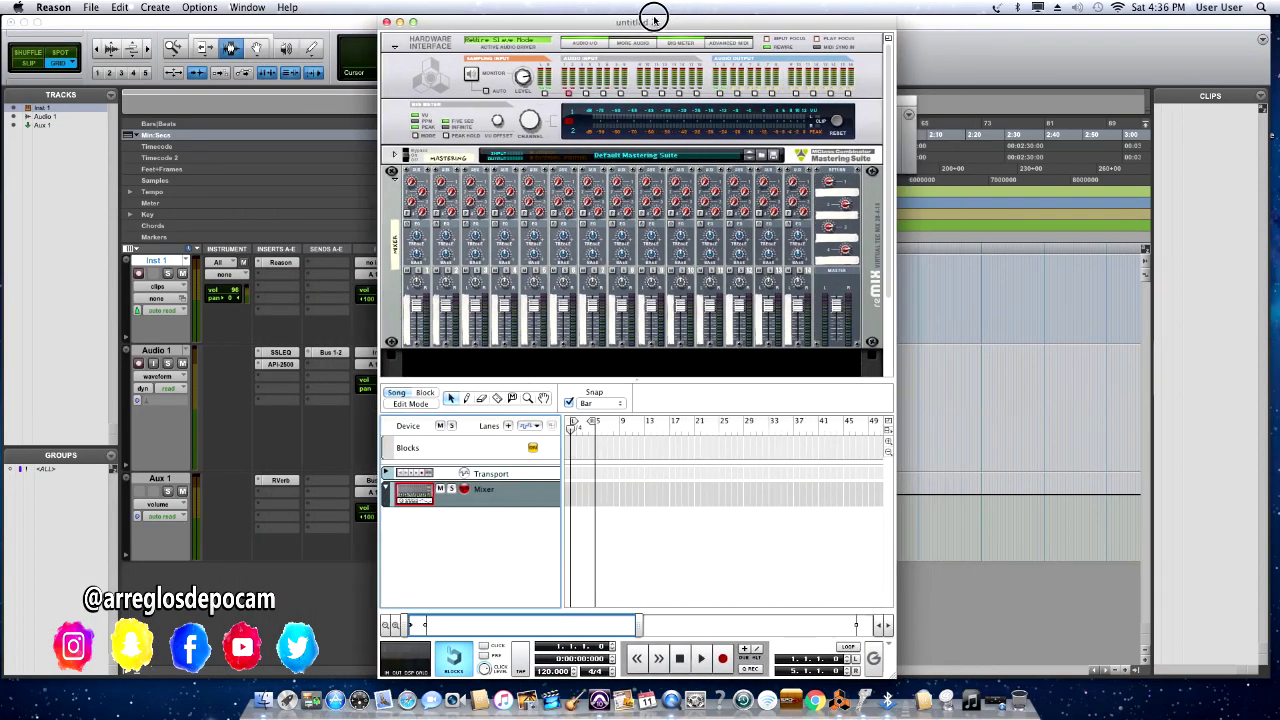
{"action": "scroll", "coordinate": [655, 163], "scroll_direction": "down", "scroll_amount": 5}
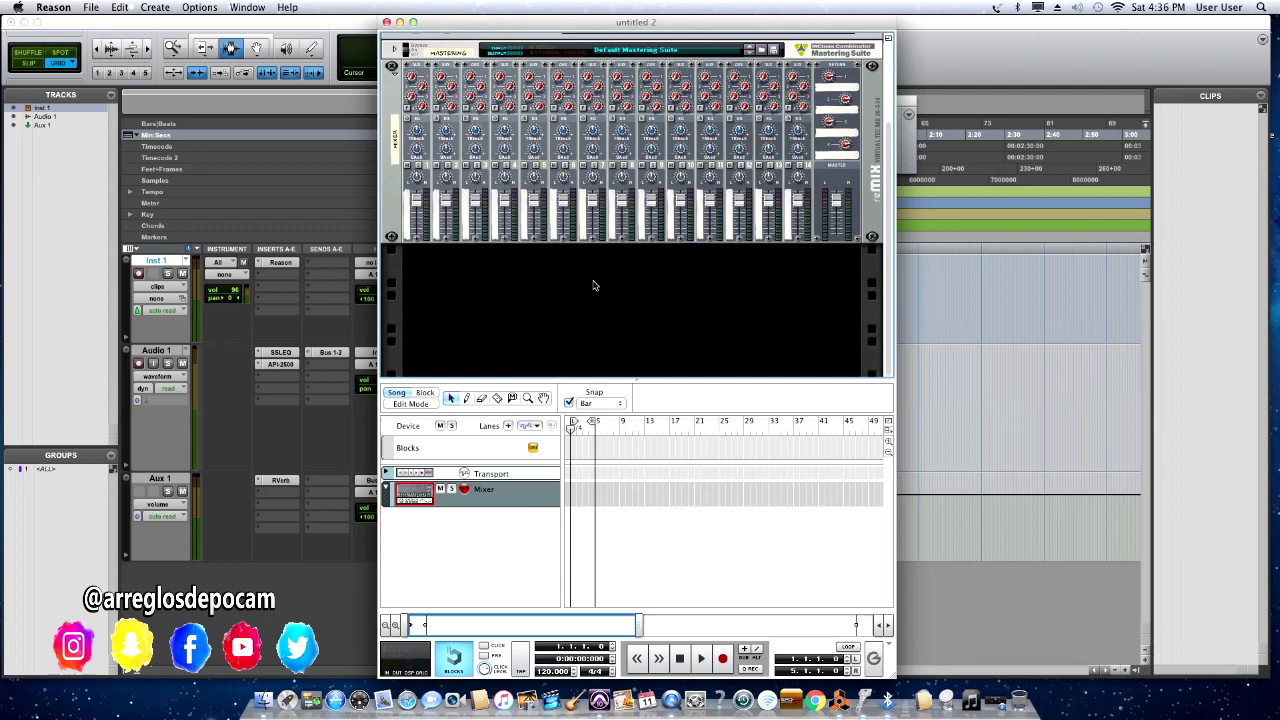
{"action": "left_click_drag", "start_coordinate": [716, 21], "coordinate": [696, 24]}
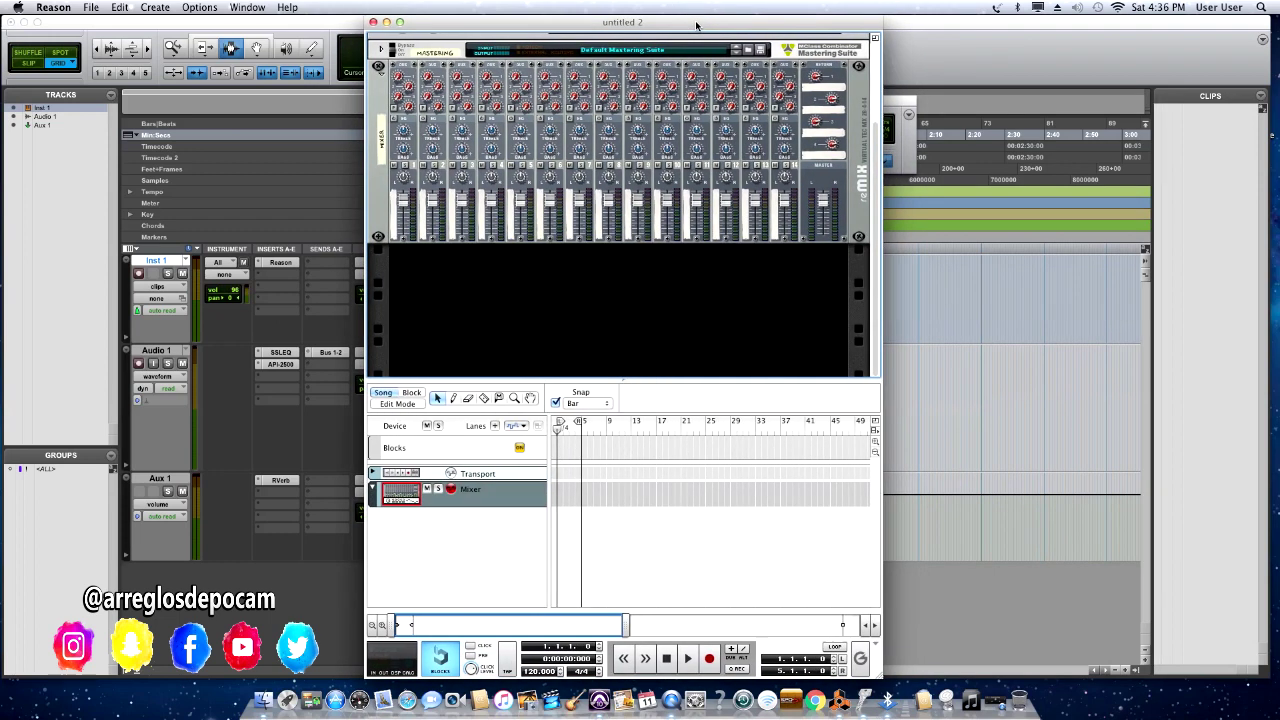
{"action": "left_click", "coordinate": [697, 24]}
{"action": "left_click_drag", "start_coordinate": [697, 24], "coordinate": [711, 22]}
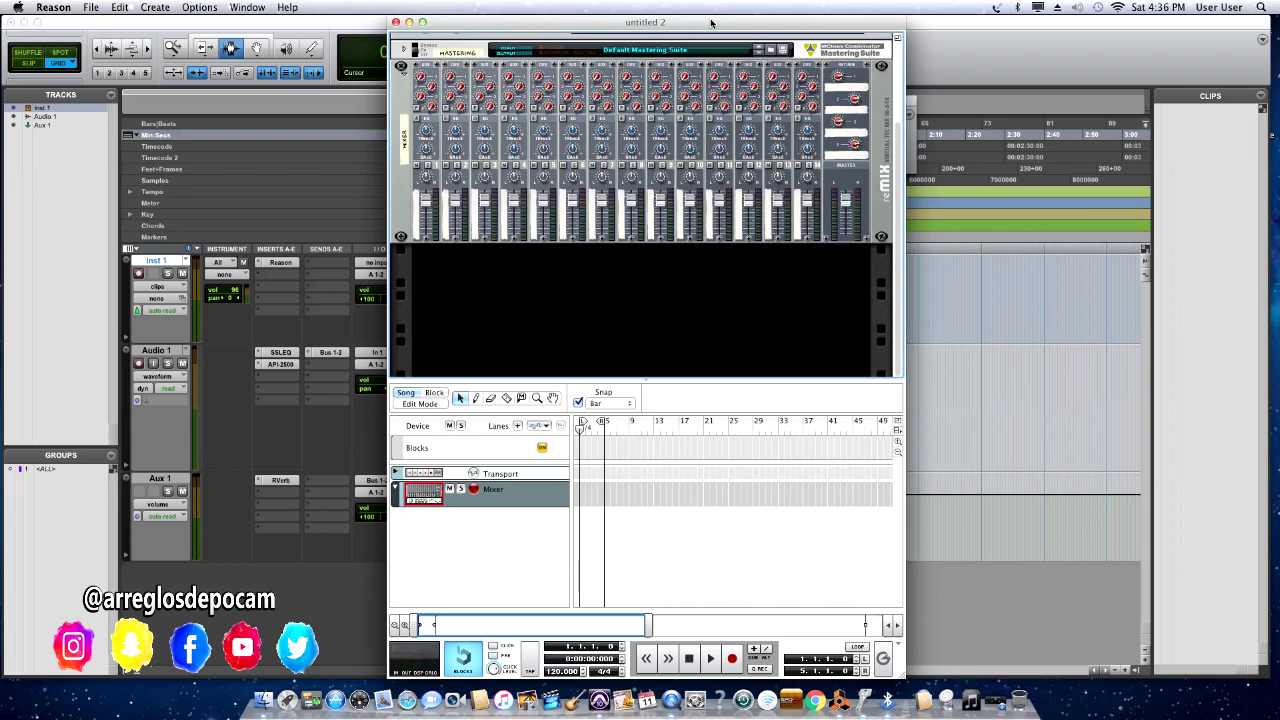
{"action": "left_click_drag", "start_coordinate": [703, 21], "coordinate": [676, 22]}
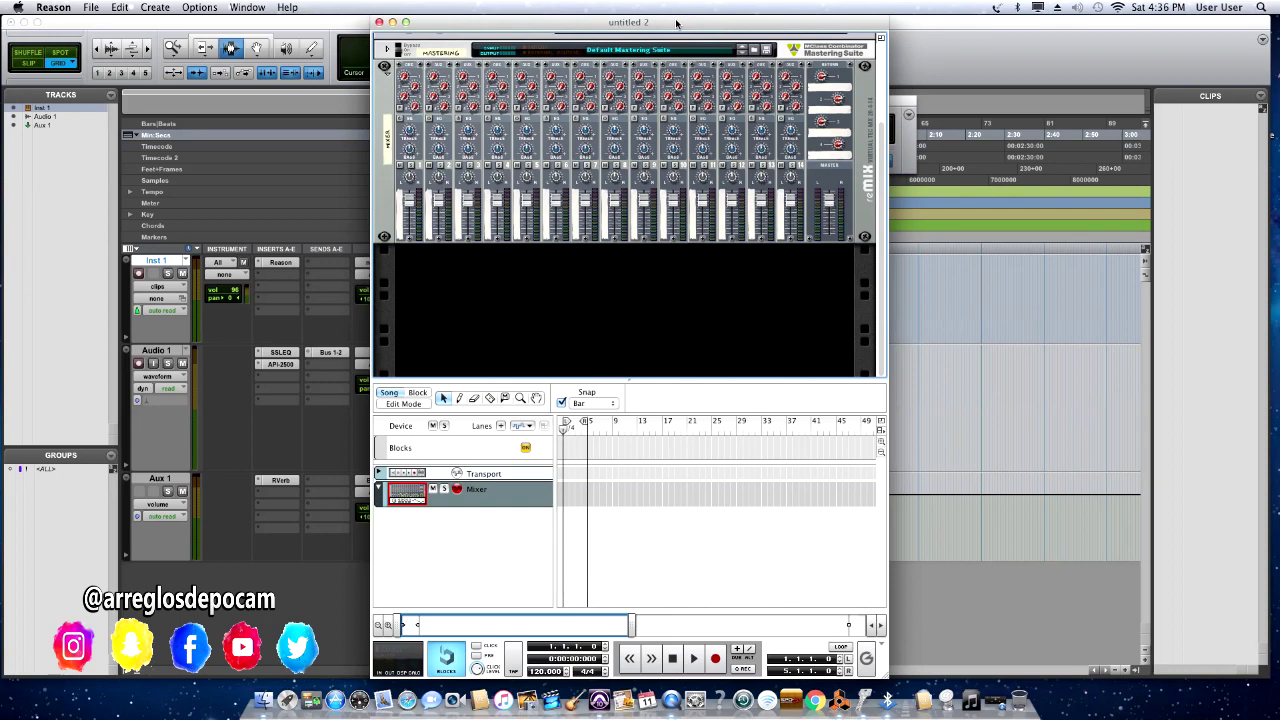
{"action": "left_click_drag", "start_coordinate": [676, 22], "coordinate": [678, 23]}
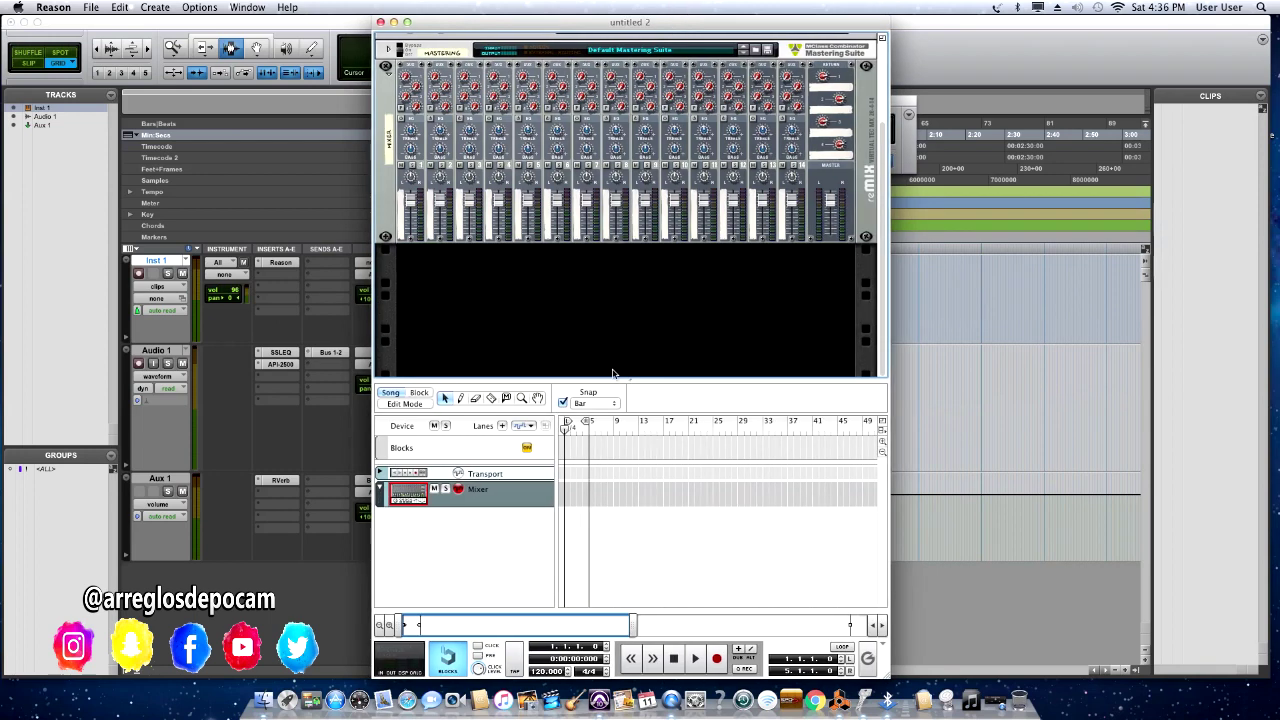
{"action": "left_click", "coordinate": [657, 20]}
{"action": "left_click_drag", "start_coordinate": [657, 20], "coordinate": [643, 23]}
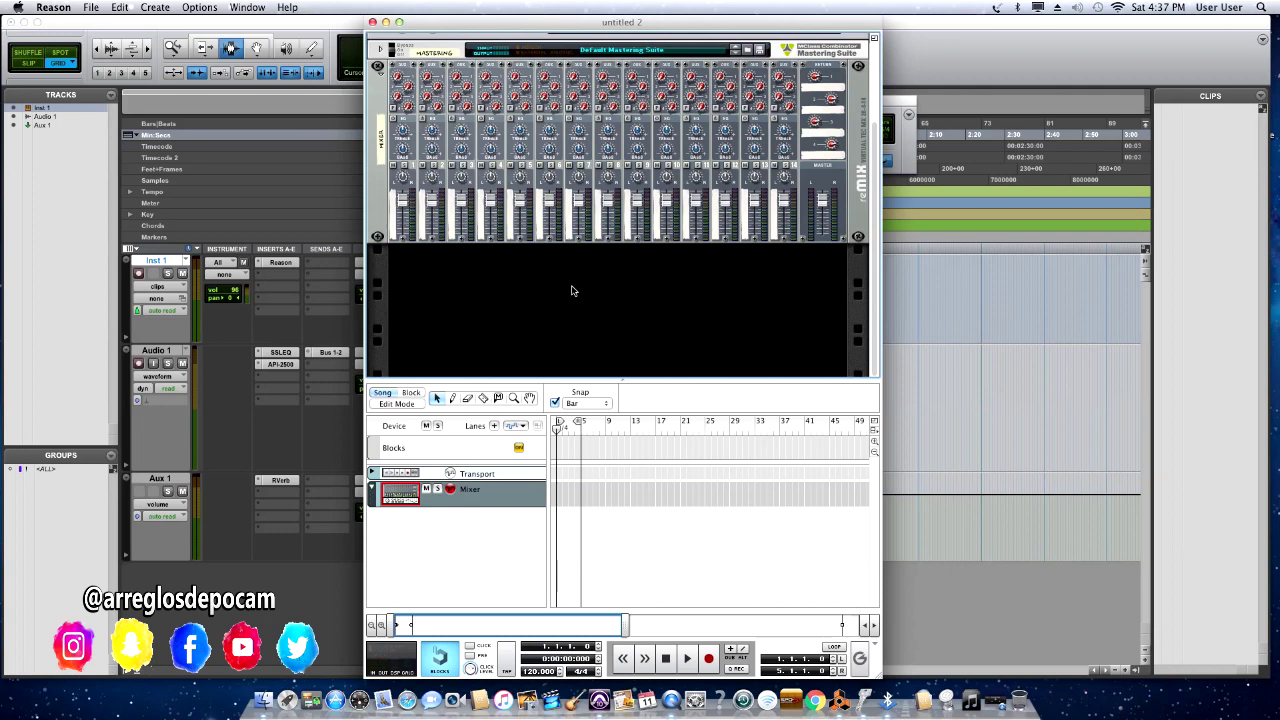
{"action": "left_click_drag", "start_coordinate": [607, 22], "coordinate": [613, 22]}
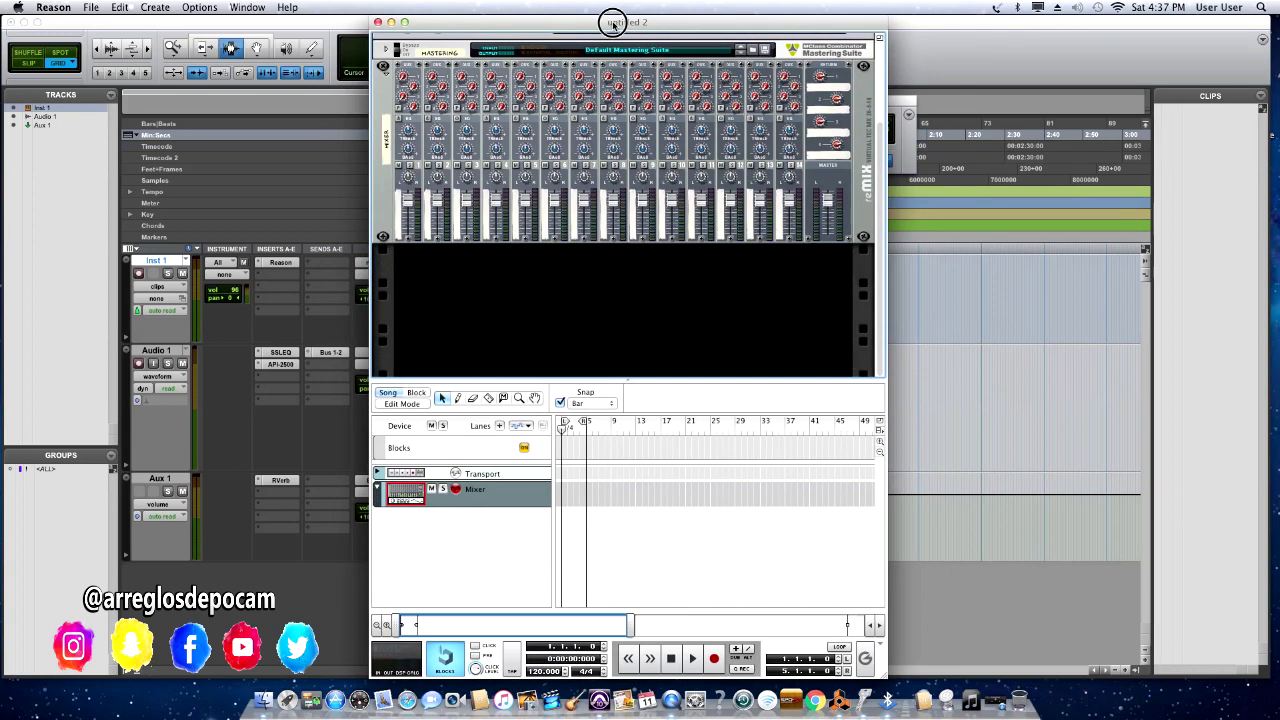
Add a Kong Drum Designer to the empty rack space below the mixer
{"action": "right_click", "coordinate": [535, 282]}
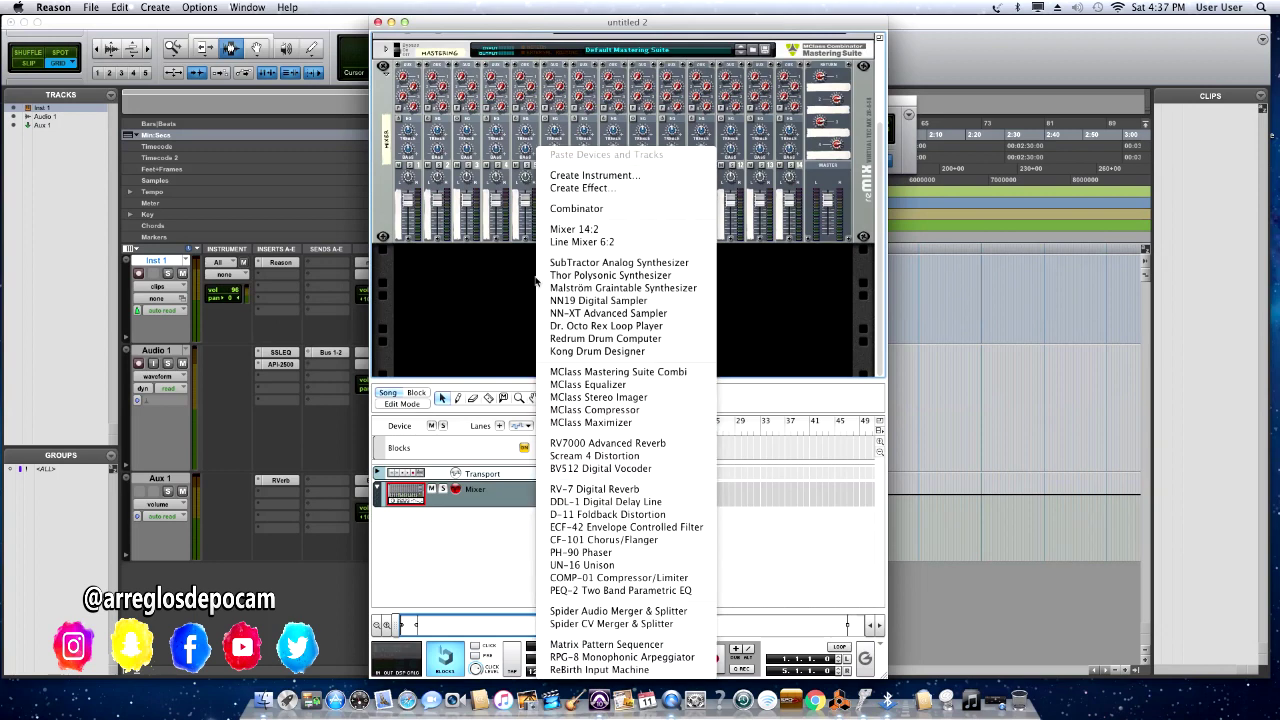
{"action": "left_click", "coordinate": [628, 337]}
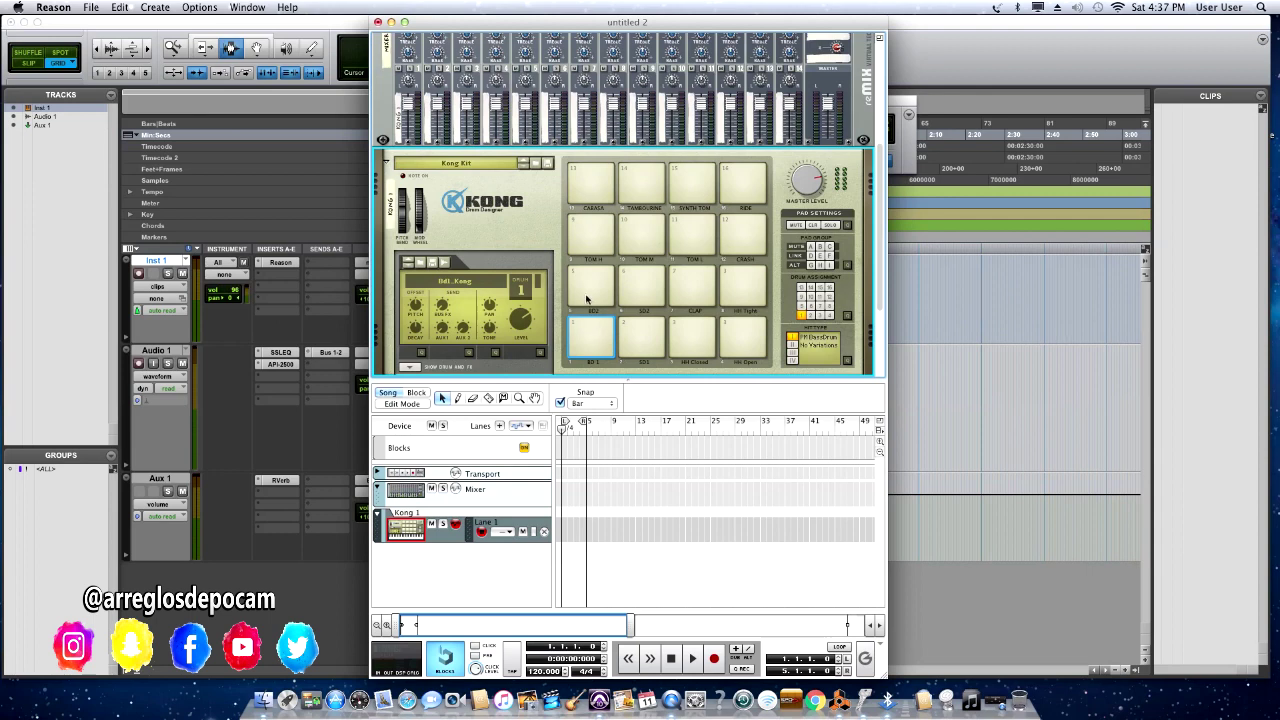
{"action": "left_click_drag", "start_coordinate": [544, 22], "coordinate": [589, 18]}
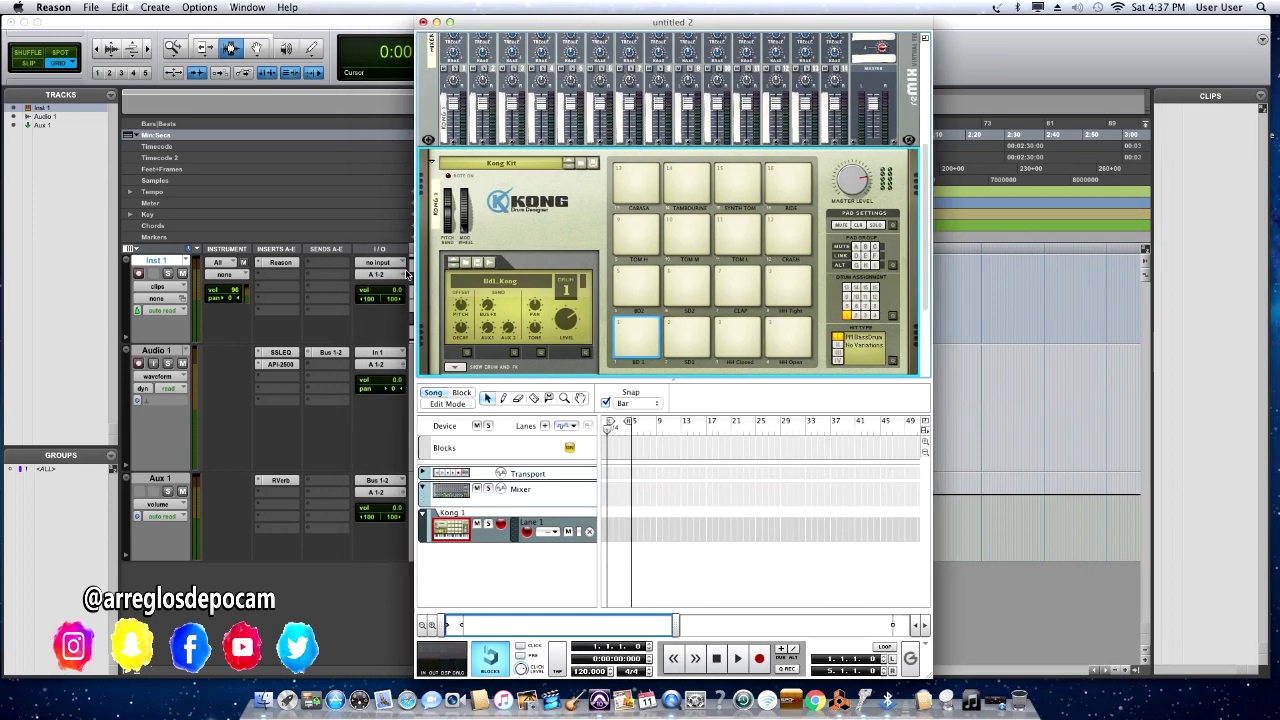
Audition the default sounds on Kong pads 1, 2 and 6
{"action": "left_click", "coordinate": [643, 338]}
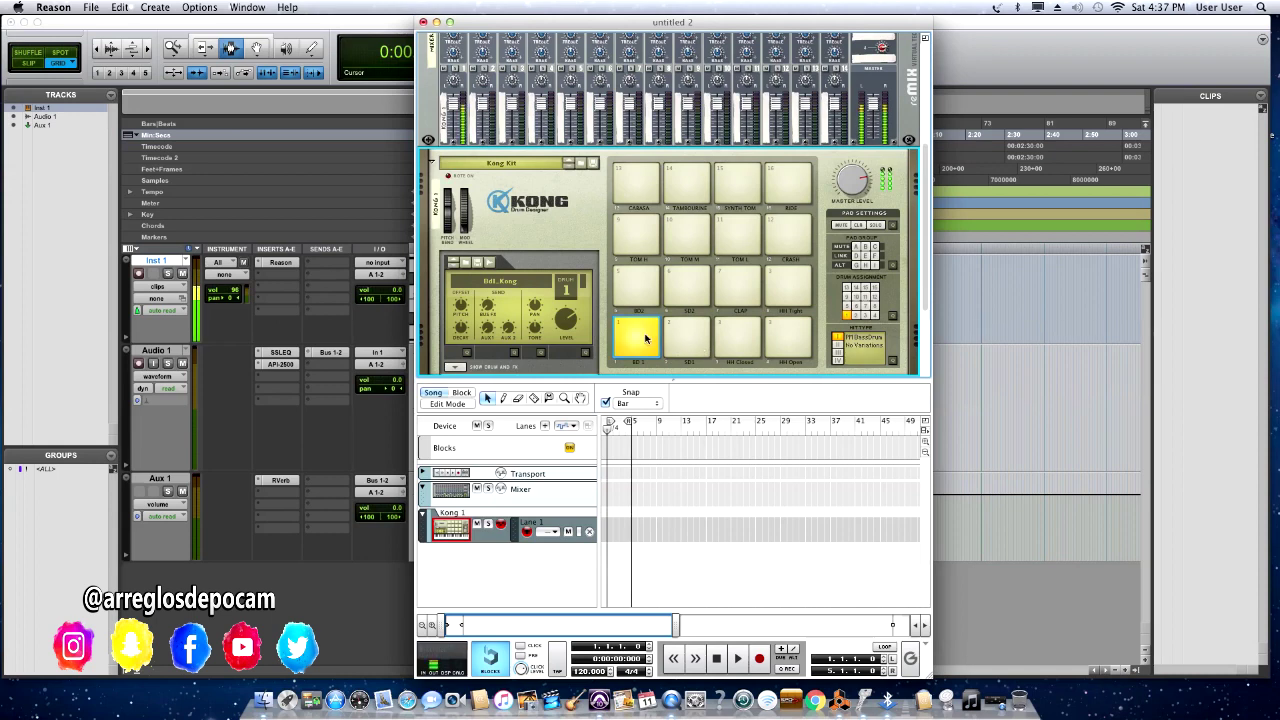
{"action": "left_click", "coordinate": [686, 337]}
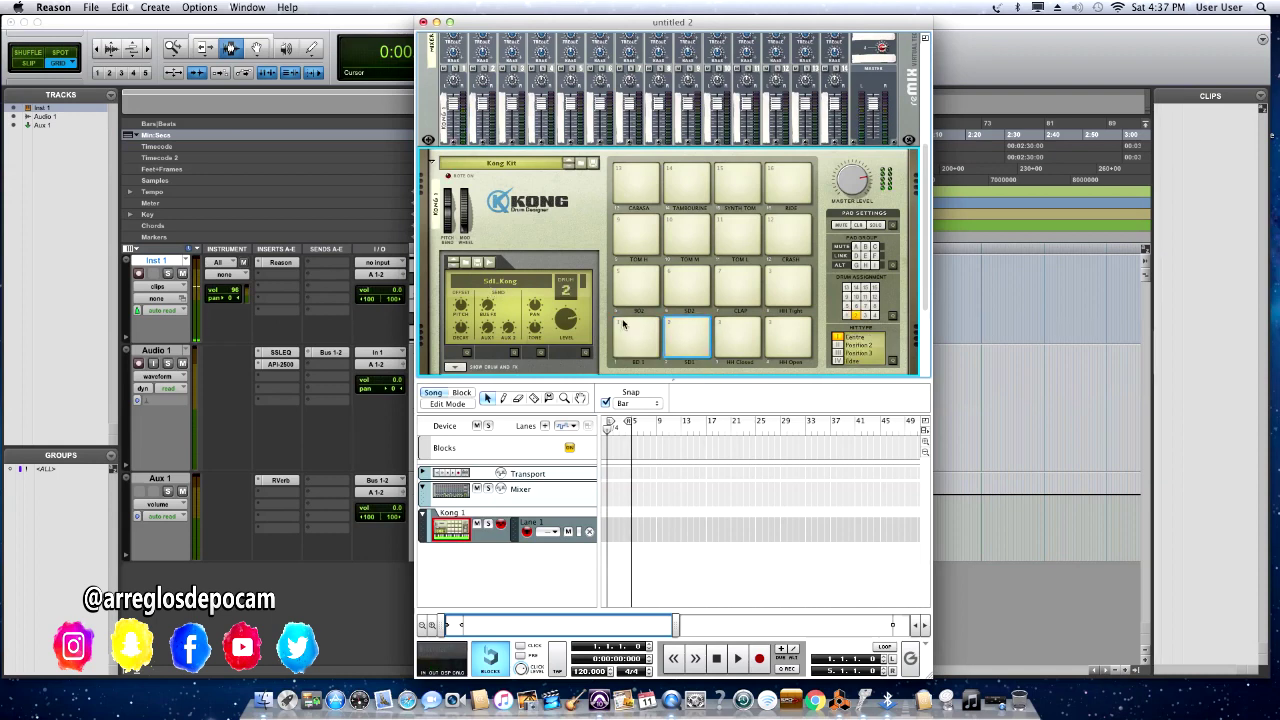
{"action": "left_click", "coordinate": [687, 287]}
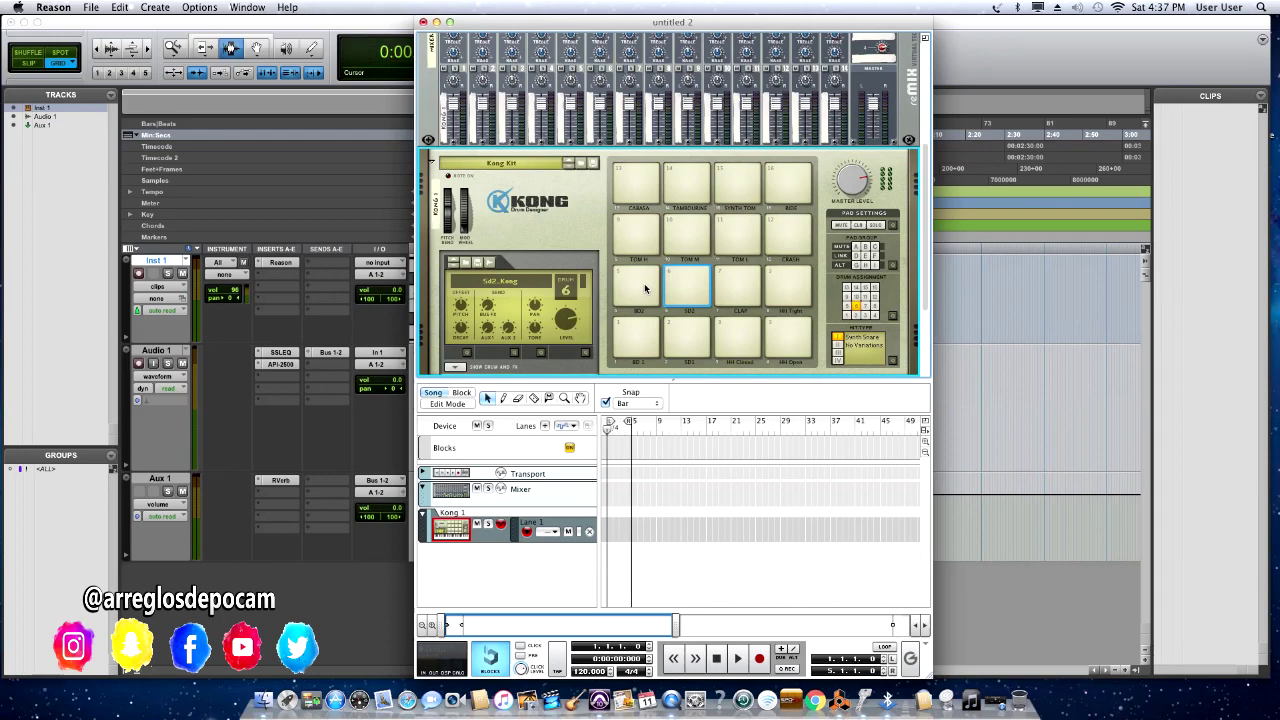
{"action": "left_click_drag", "start_coordinate": [691, 21], "coordinate": [645, 20]}
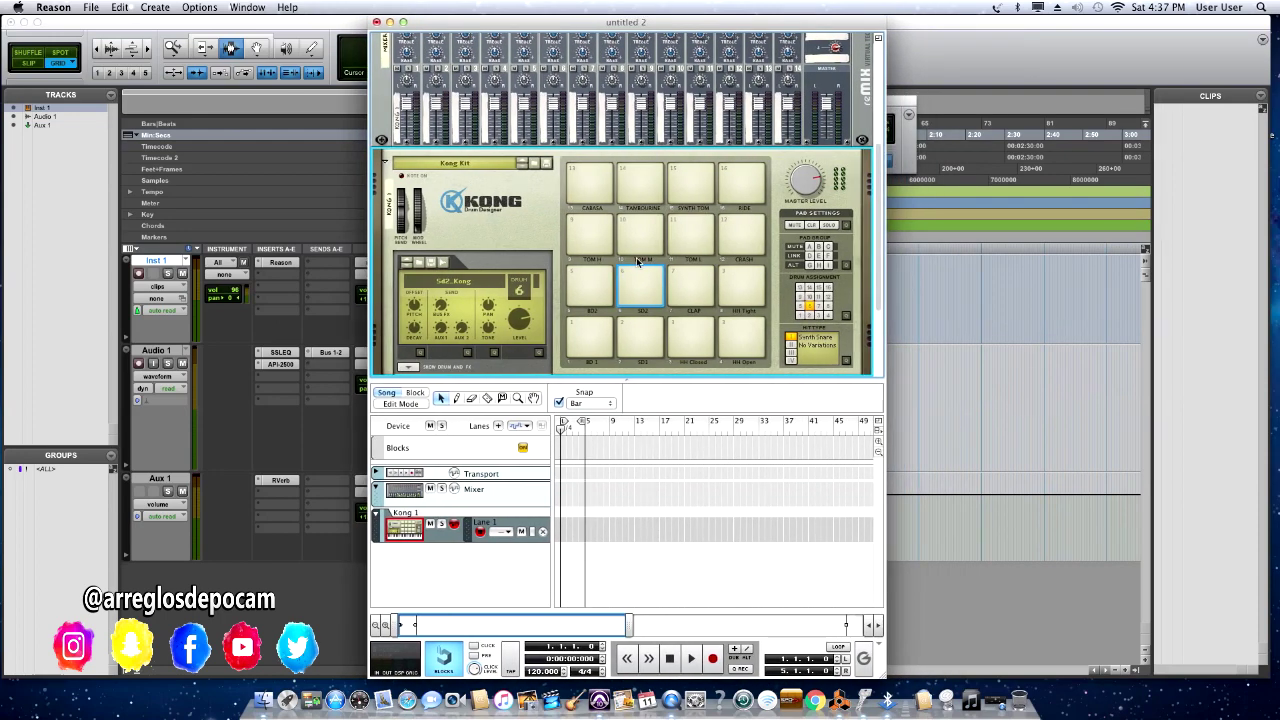
Select Kong pad 1 (BD 1) and open the drum patch browser for it
{"action": "left_click", "coordinate": [590, 337]}
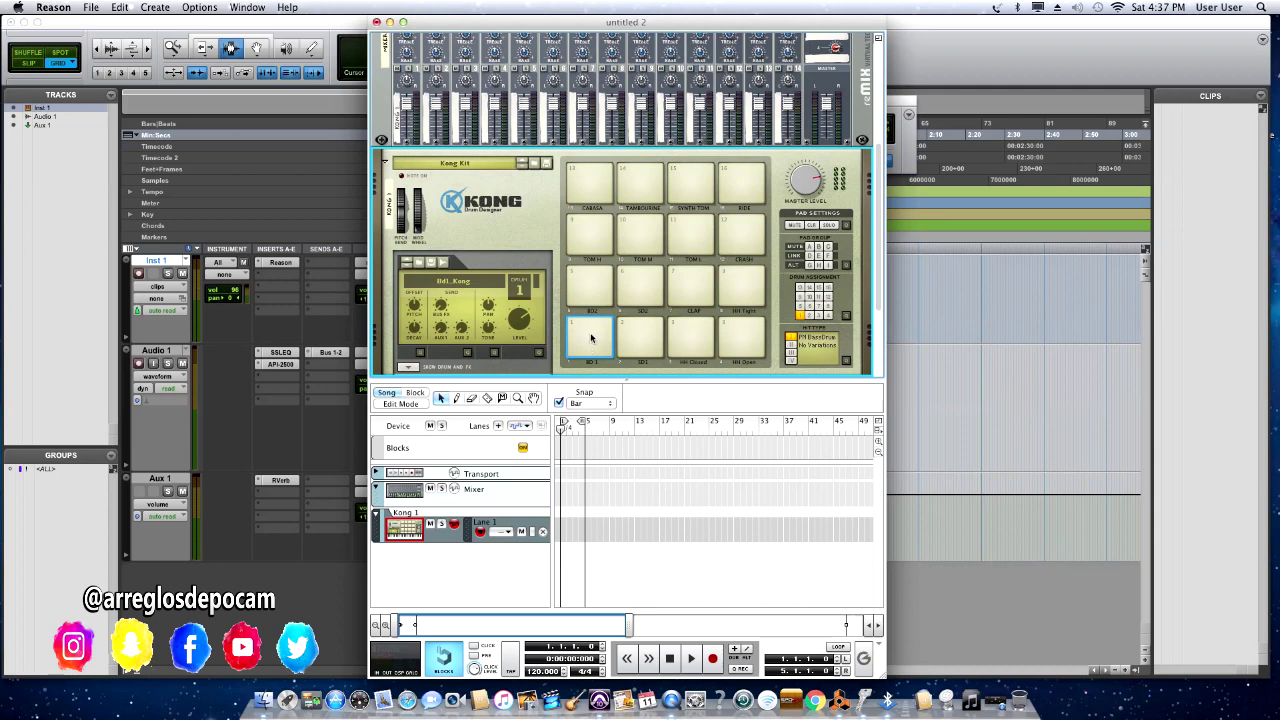
{"action": "left_click", "coordinate": [590, 337]}
{"action": "left_click", "coordinate": [590, 337]}
{"action": "right_click", "coordinate": [590, 337]}
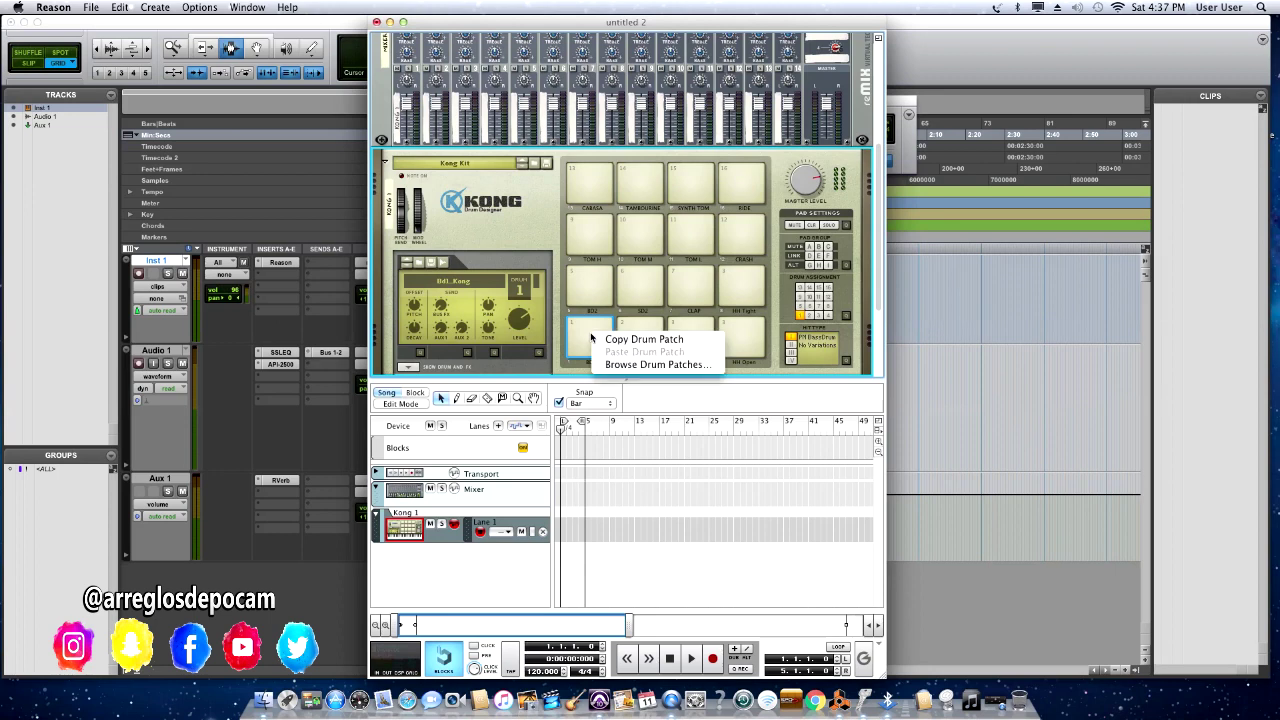
{"action": "left_click", "coordinate": [678, 365]}
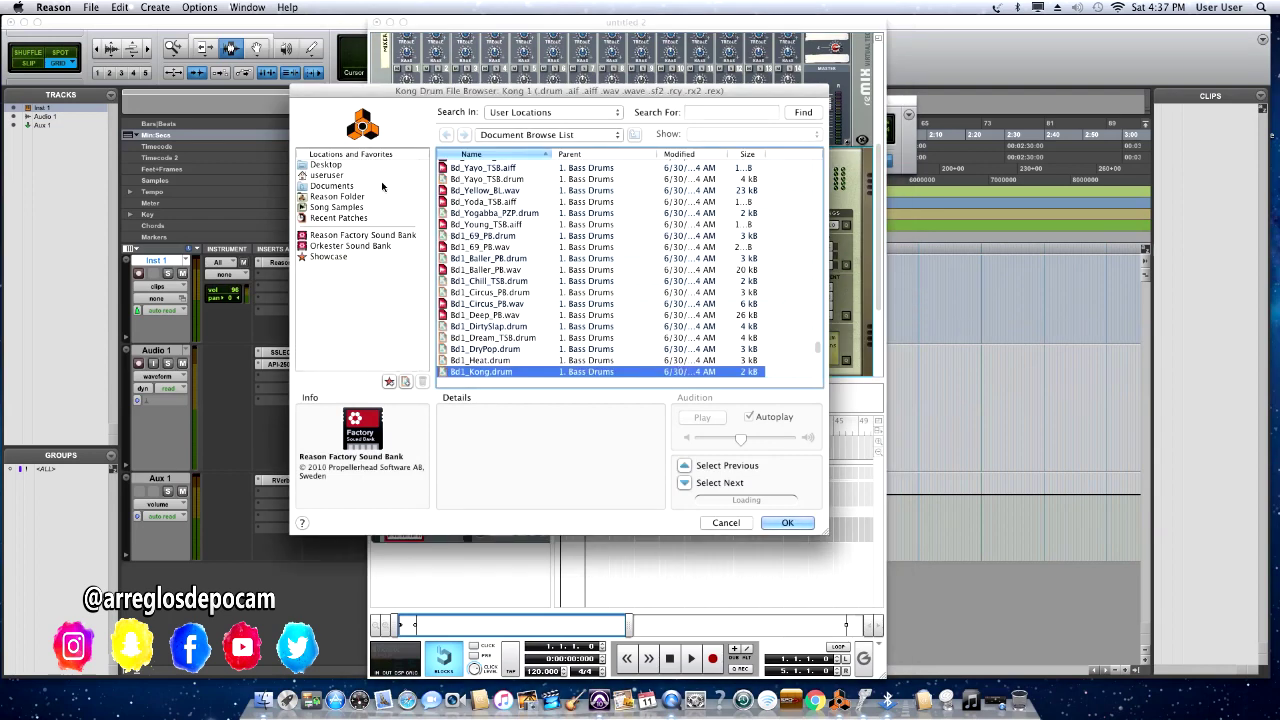
Browse from the Desktop through Samples Spd Sx and Roland Spd Sx Samples 2020 to the Yamaha Ptx 8 Toms folder
{"action": "left_click", "coordinate": [331, 165]}
{"action": "double_click", "coordinate": [506, 293]}
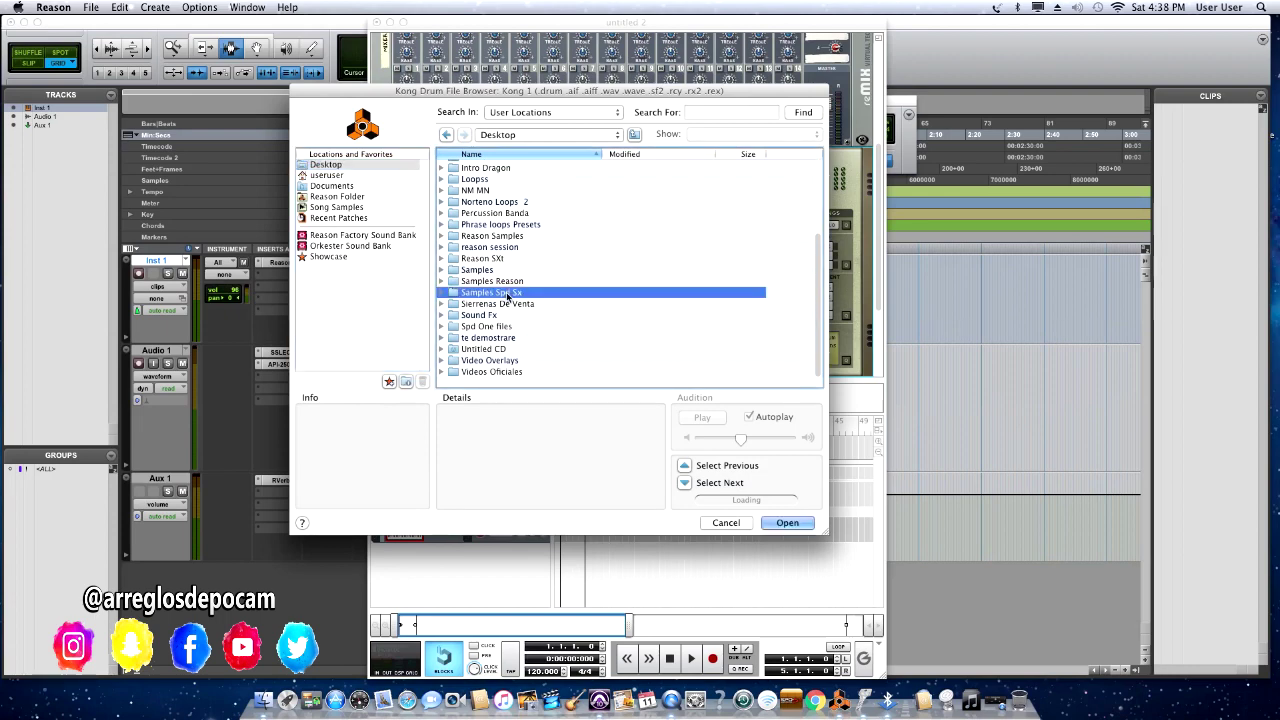
{"action": "left_click", "coordinate": [565, 257]}
{"action": "double_click", "coordinate": [565, 257]}
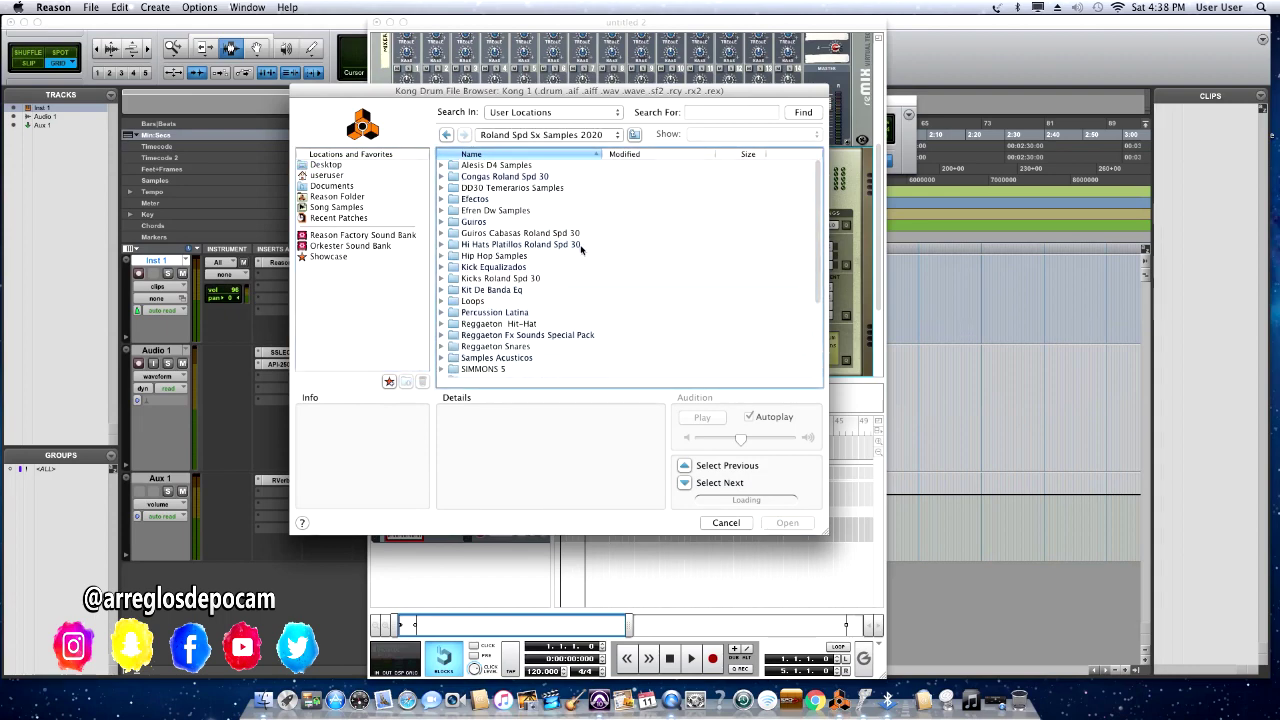
{"action": "scroll", "coordinate": [563, 229], "scroll_direction": "down", "scroll_amount": 5}
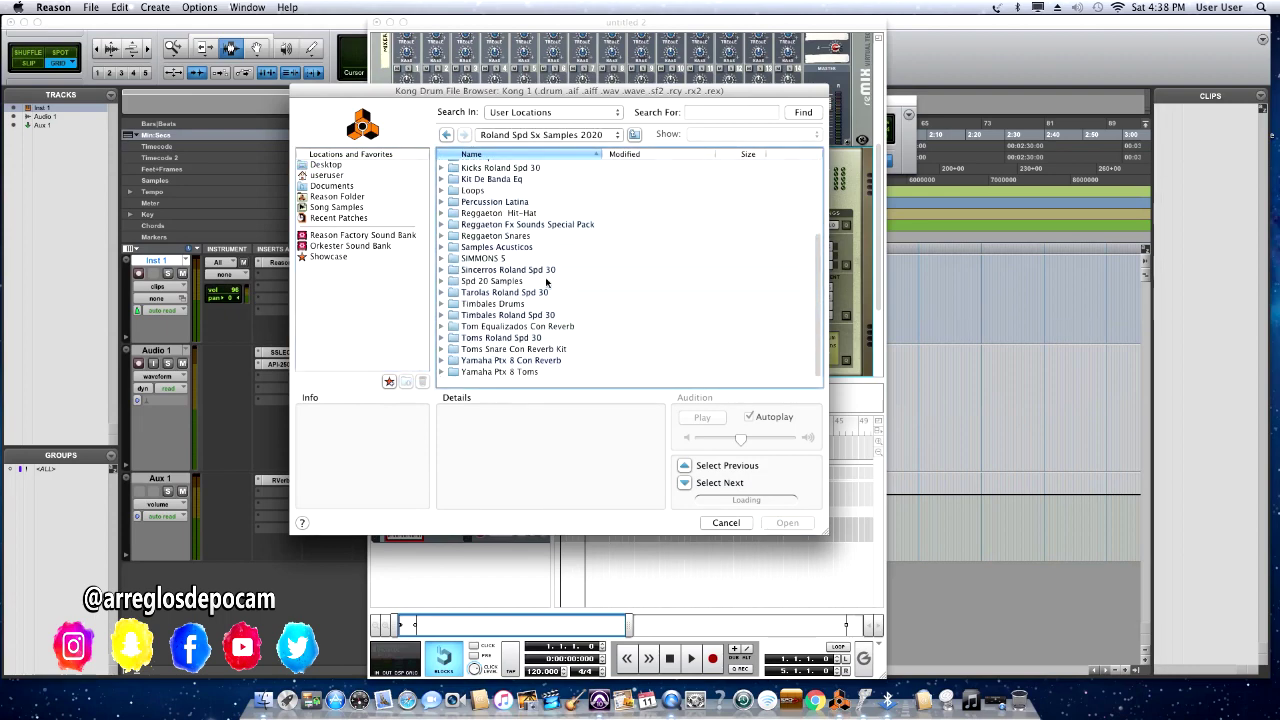
{"action": "double_click", "coordinate": [525, 371]}
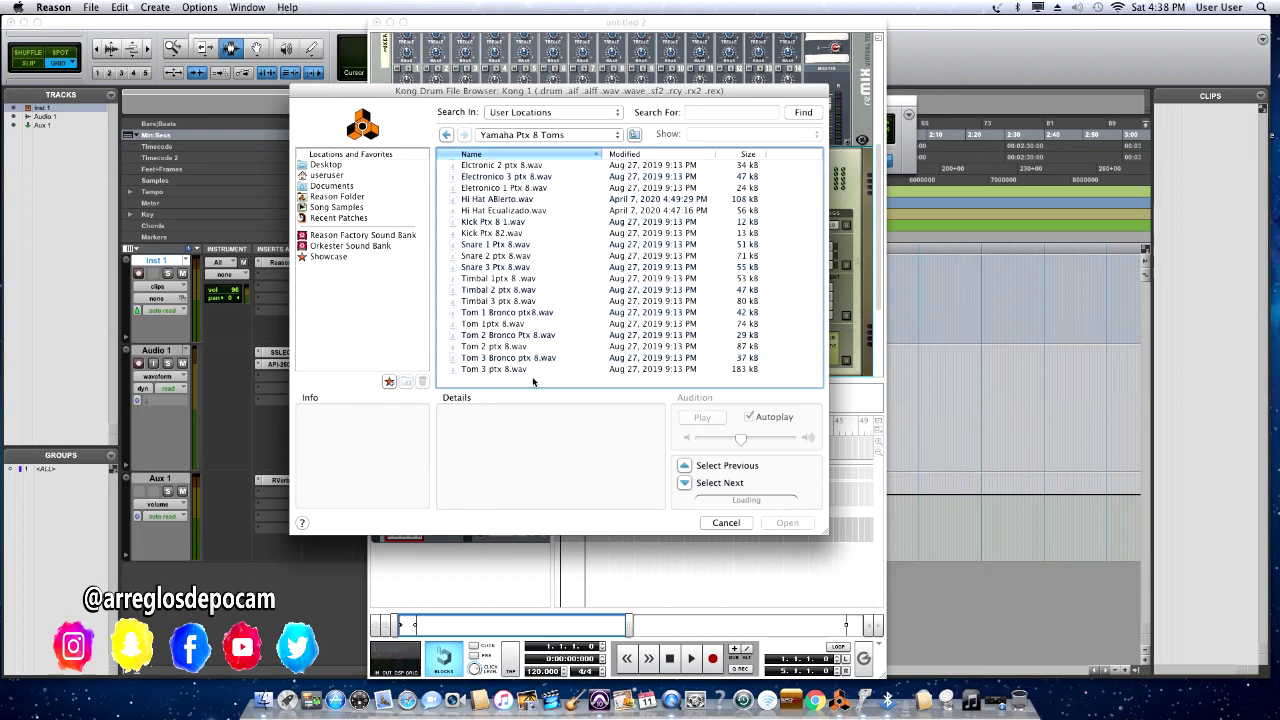
Preview the kick samples, load Kick Ptx 8 1.wav onto pad 1 and audition the pad
{"action": "left_click", "coordinate": [495, 233]}
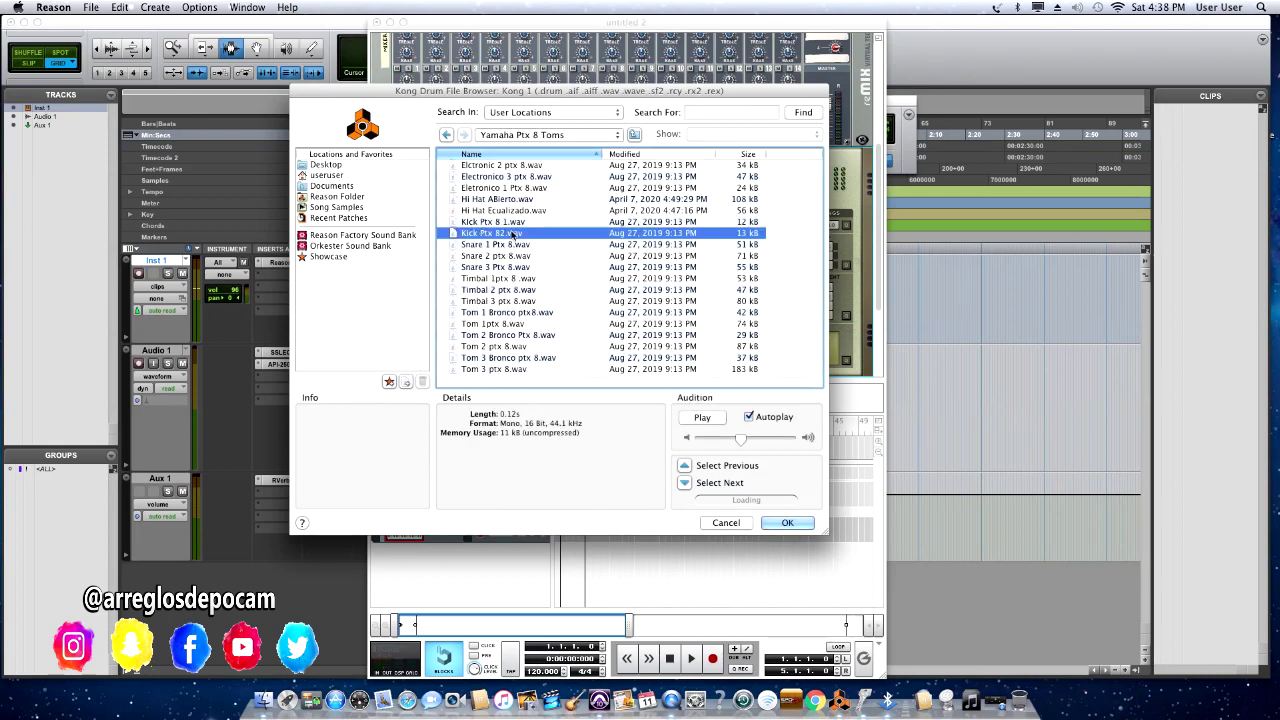
{"action": "left_click", "coordinate": [497, 221]}
{"action": "left_click", "coordinate": [787, 522]}
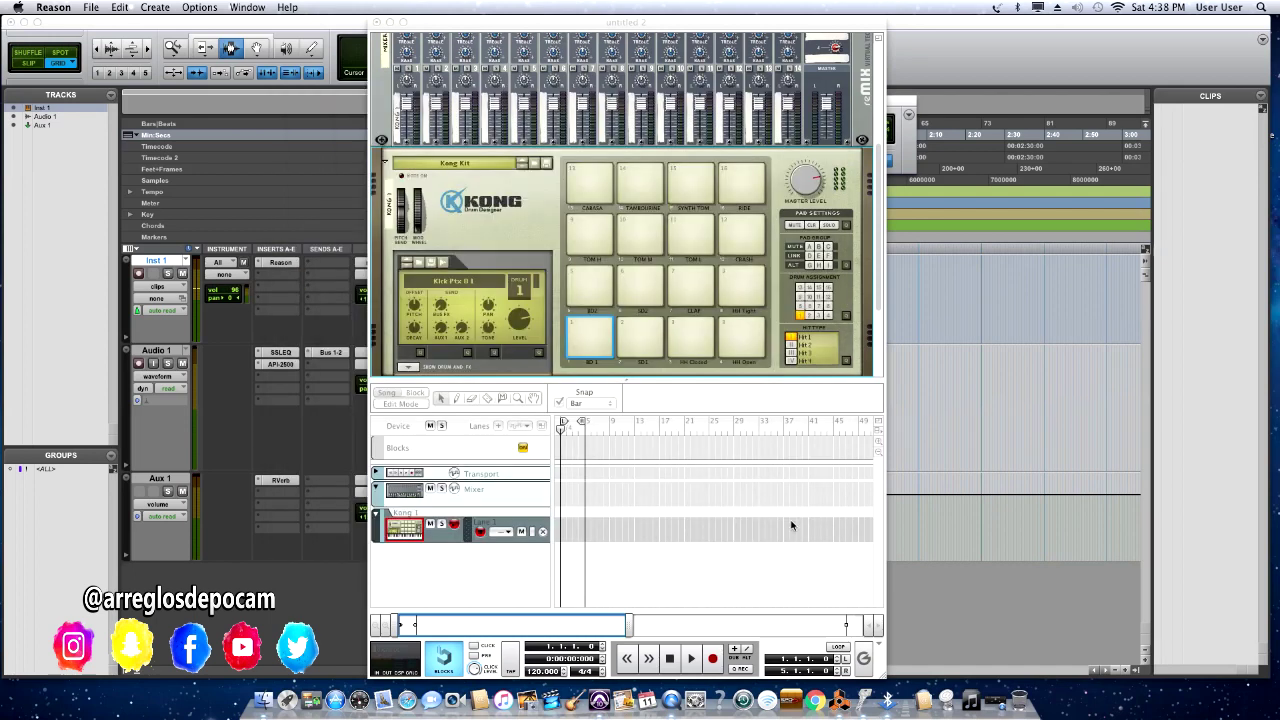
{"action": "left_click", "coordinate": [592, 337]}
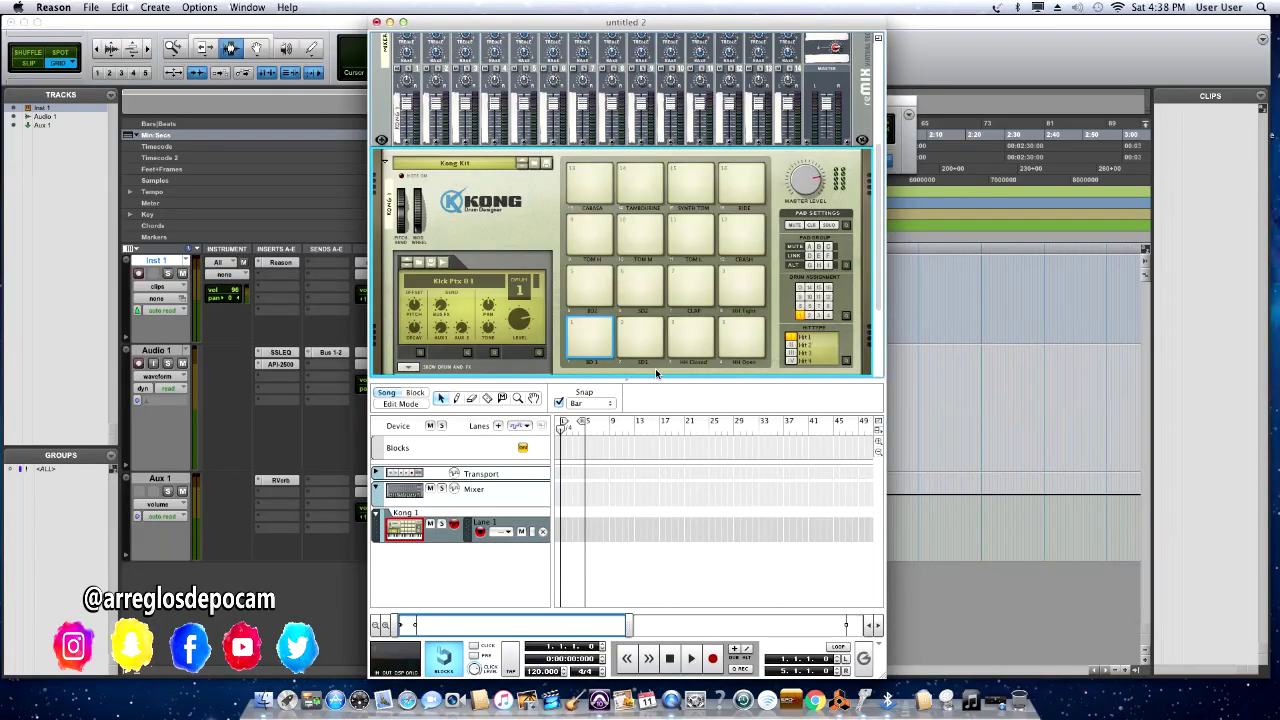
{"action": "left_click", "coordinate": [594, 340]}
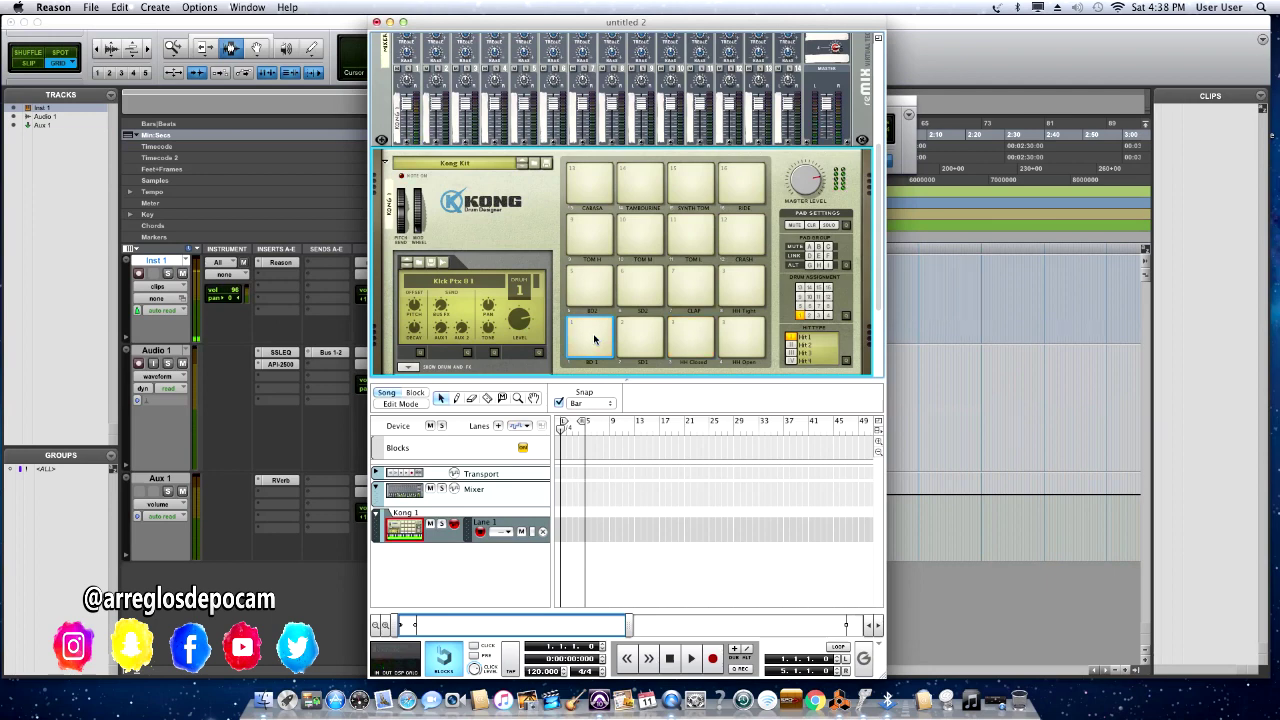
Select Kong pad 3 (HH Closed) and open the drum patch browser for it
{"action": "left_click", "coordinate": [690, 345]}
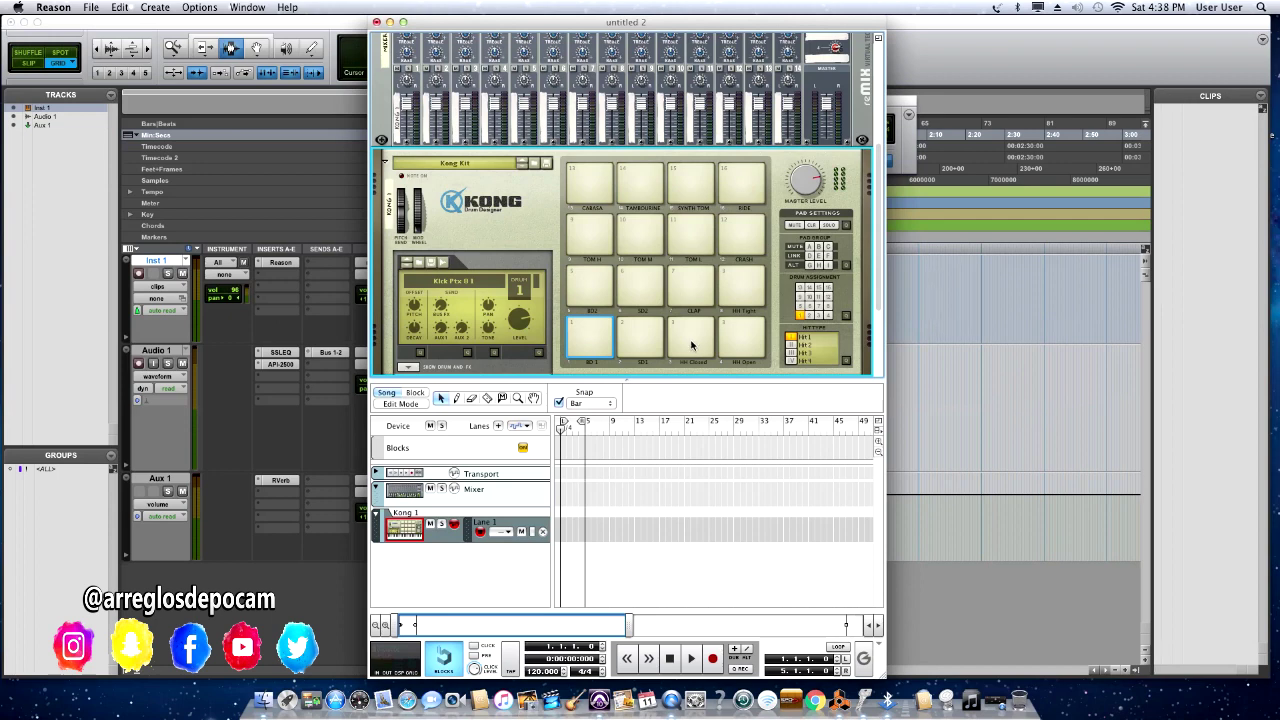
{"action": "left_click", "coordinate": [689, 339]}
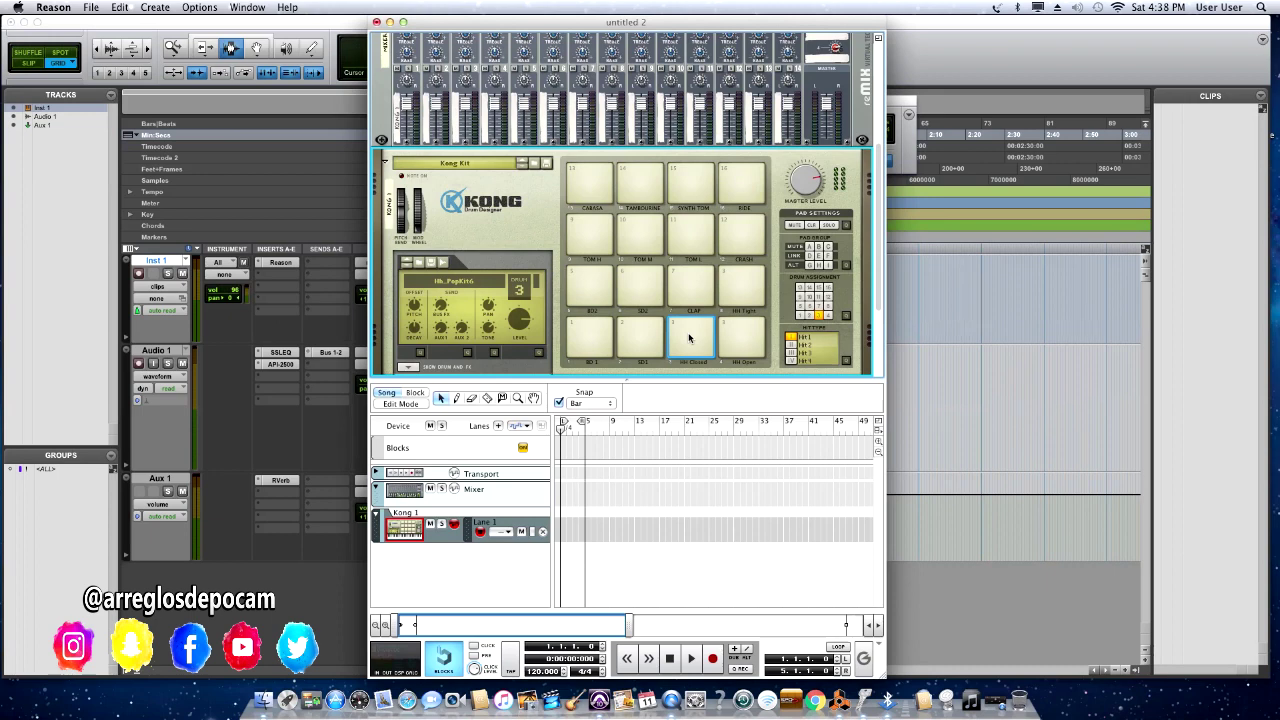
{"action": "right_click", "coordinate": [689, 339]}
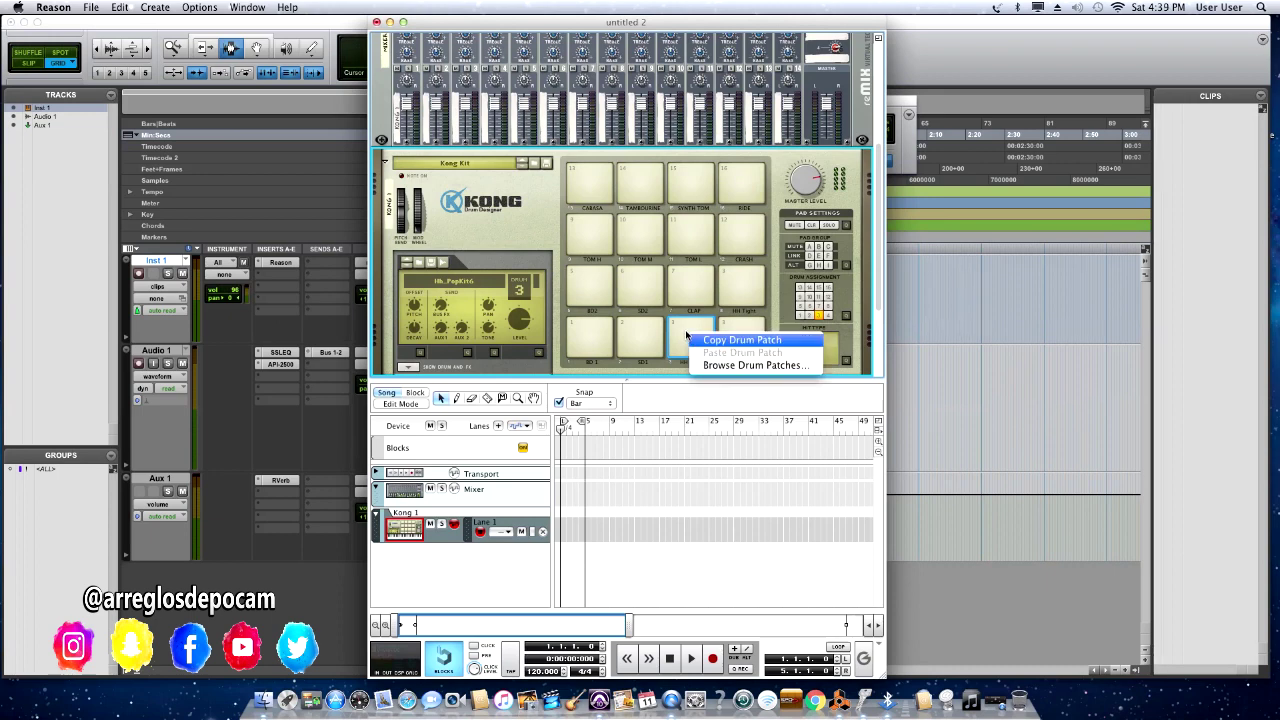
{"action": "left_click", "coordinate": [741, 366]}
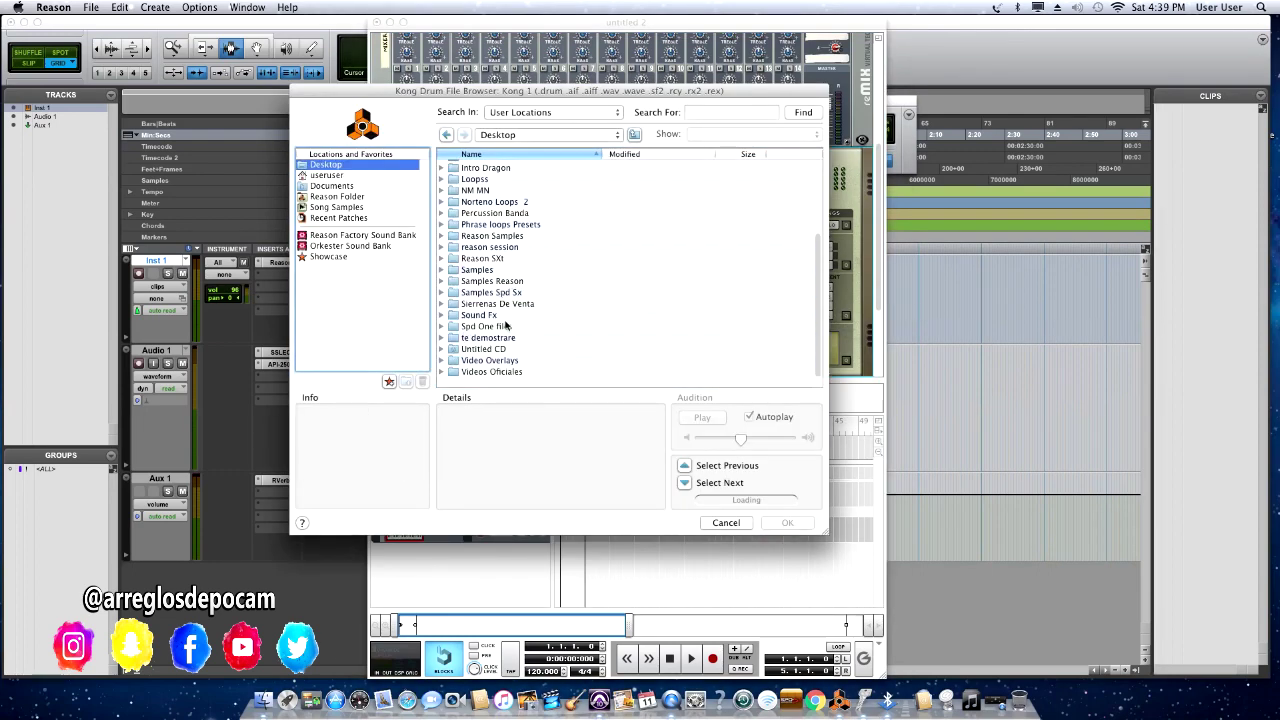
Browse through Samples Spd Sx, Roland Spd Sx Samples 2020 and DD30 Temerarios Samples to Tarolas, and load DDR 30 Snare.wav onto pad 3
{"action": "double_click", "coordinate": [512, 297]}
{"action": "double_click", "coordinate": [540, 250]}
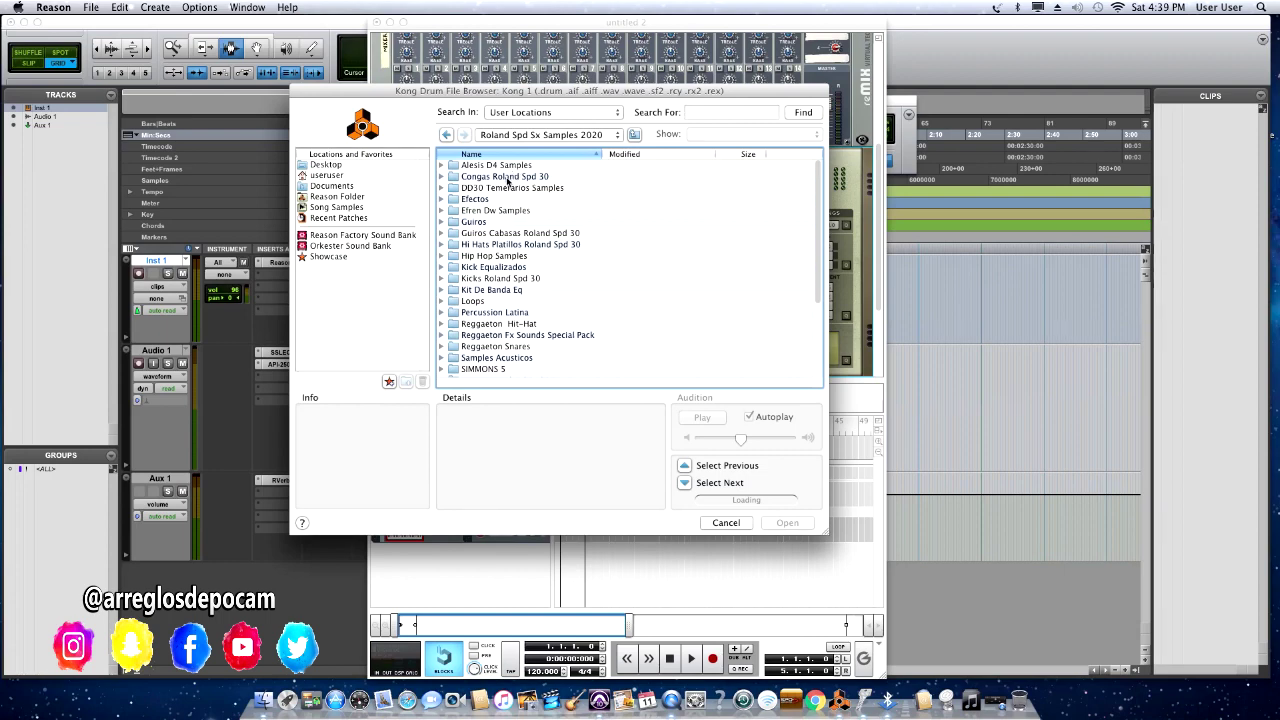
{"action": "double_click", "coordinate": [511, 189]}
{"action": "double_click", "coordinate": [475, 176]}
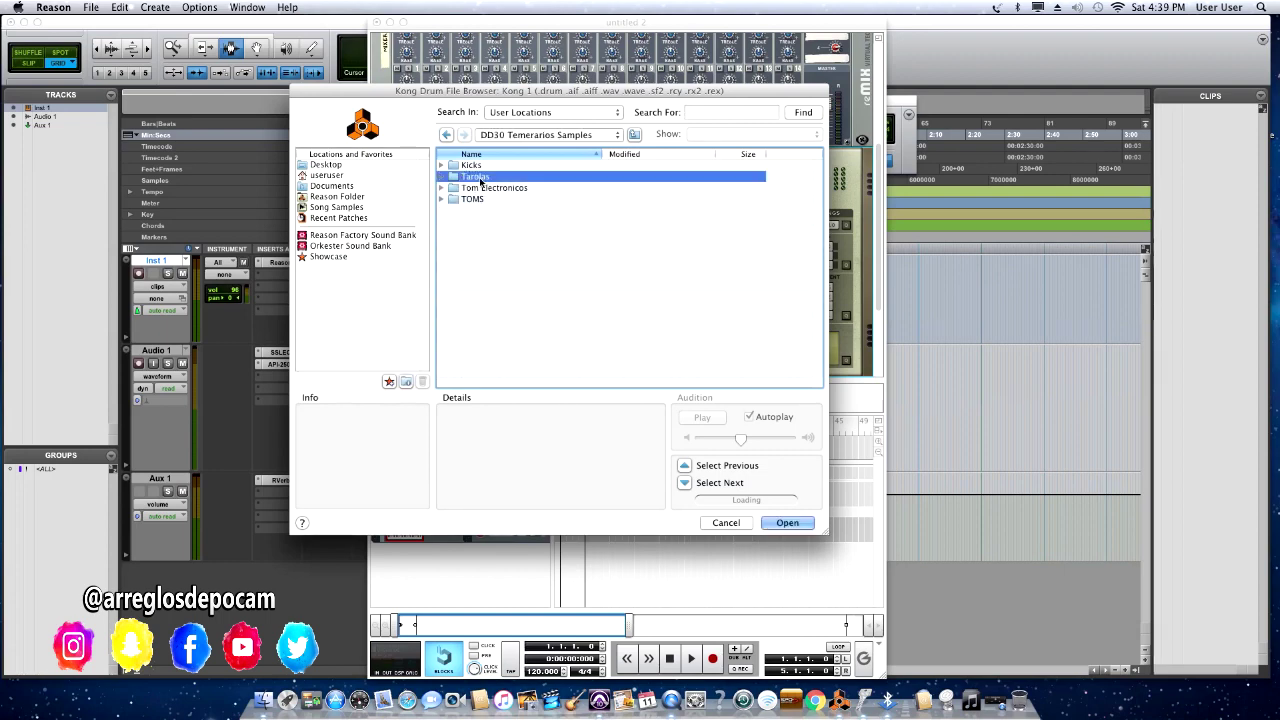
{"action": "left_click", "coordinate": [497, 165]}
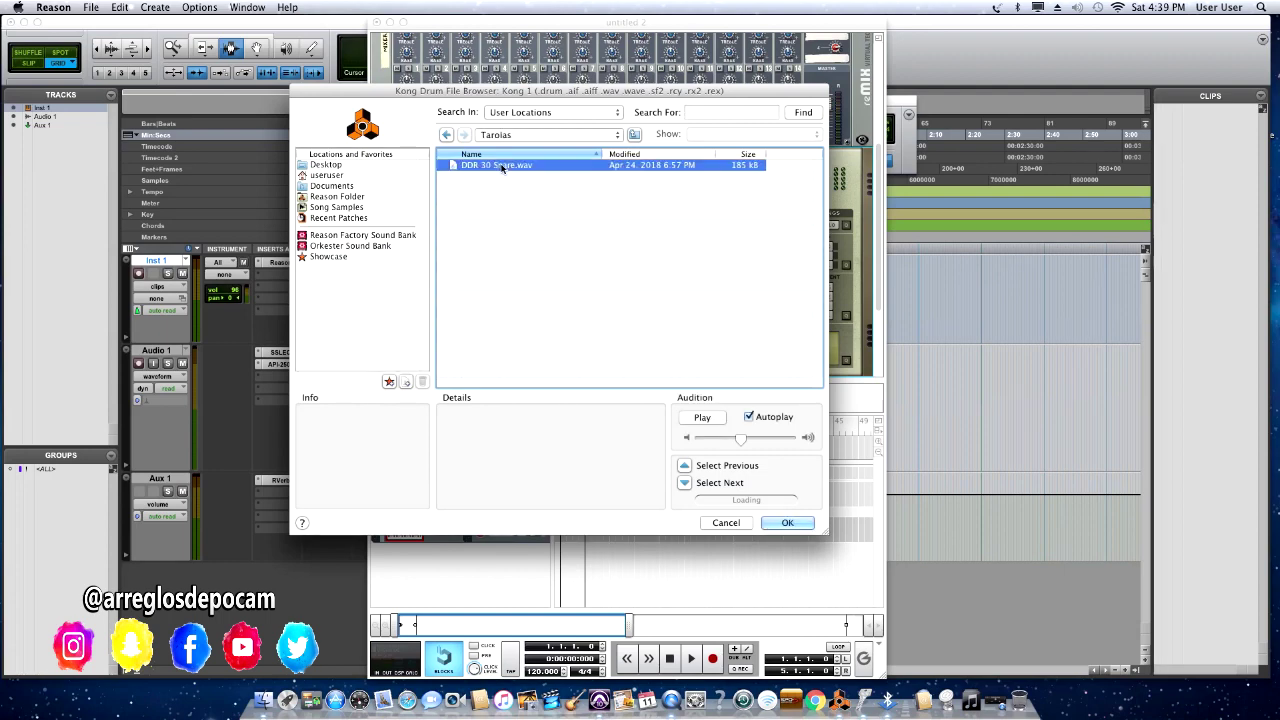
{"action": "left_click", "coordinate": [787, 522]}
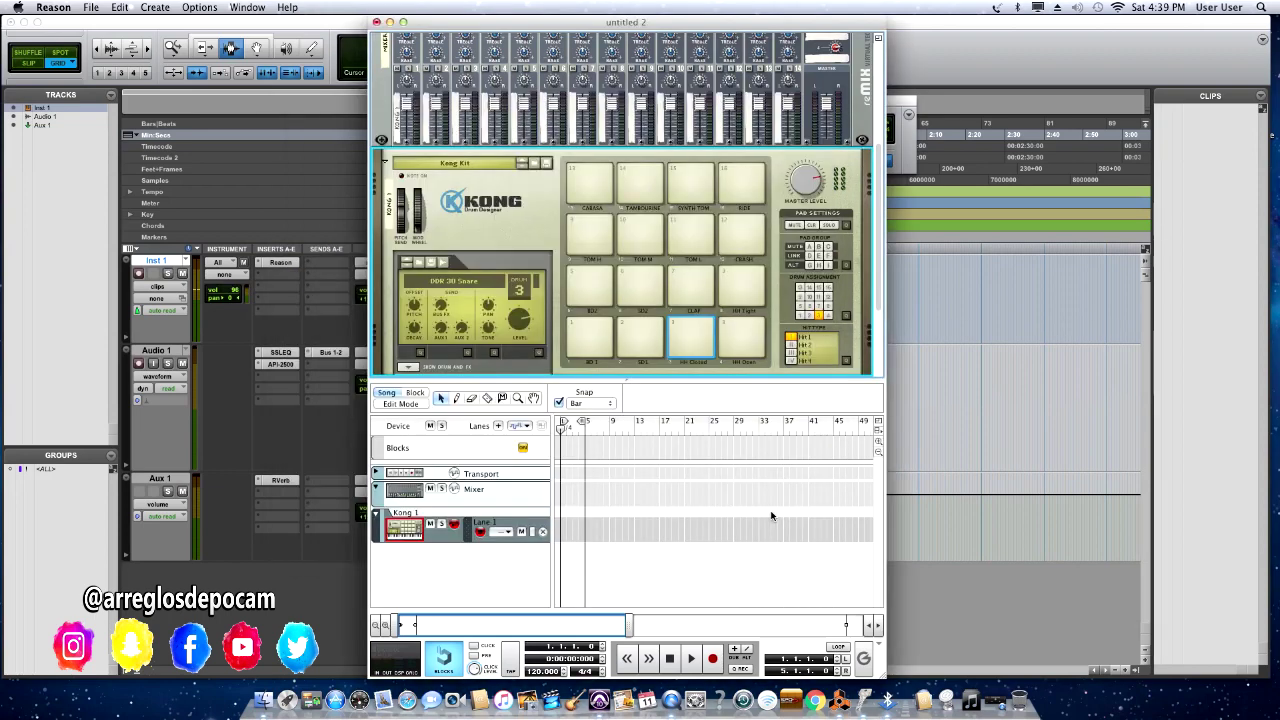
Audition the snare sample on Kong pad 3 several times
{"action": "left_click", "coordinate": [690, 340]}
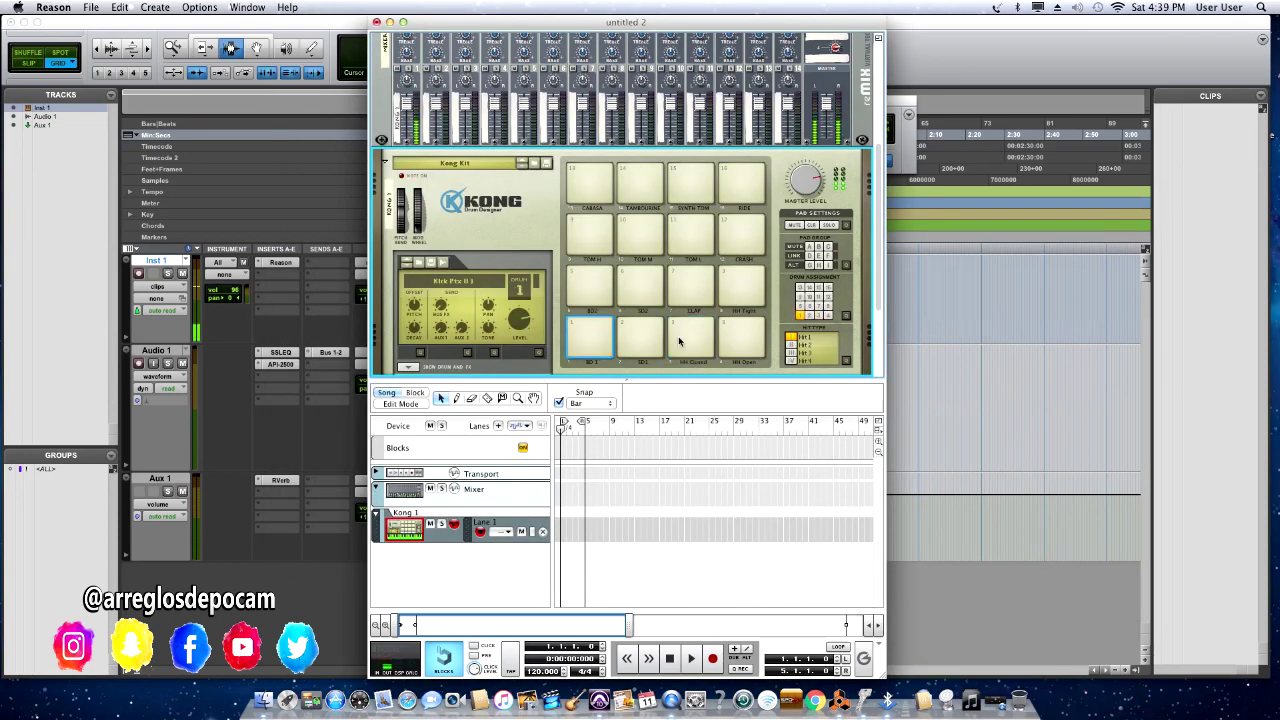
{"action": "left_click", "coordinate": [684, 337]}
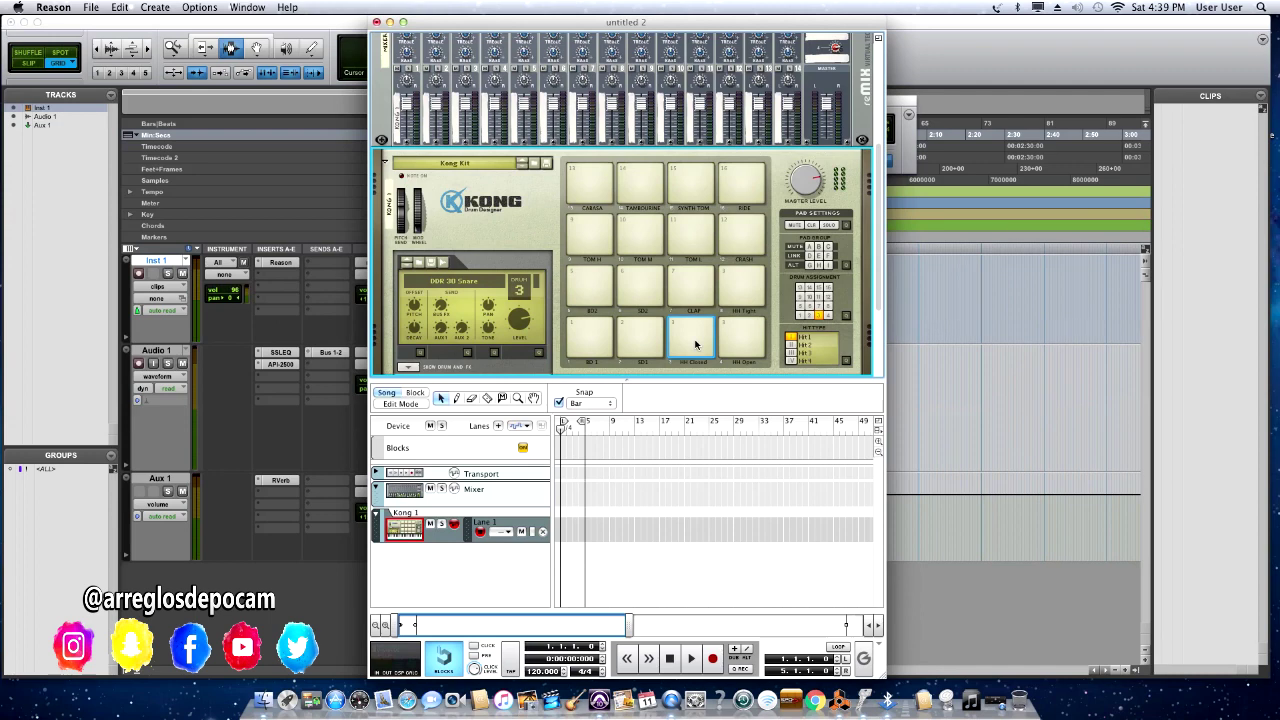
{"action": "left_click", "coordinate": [696, 340]}
{"action": "left_click", "coordinate": [696, 340]}
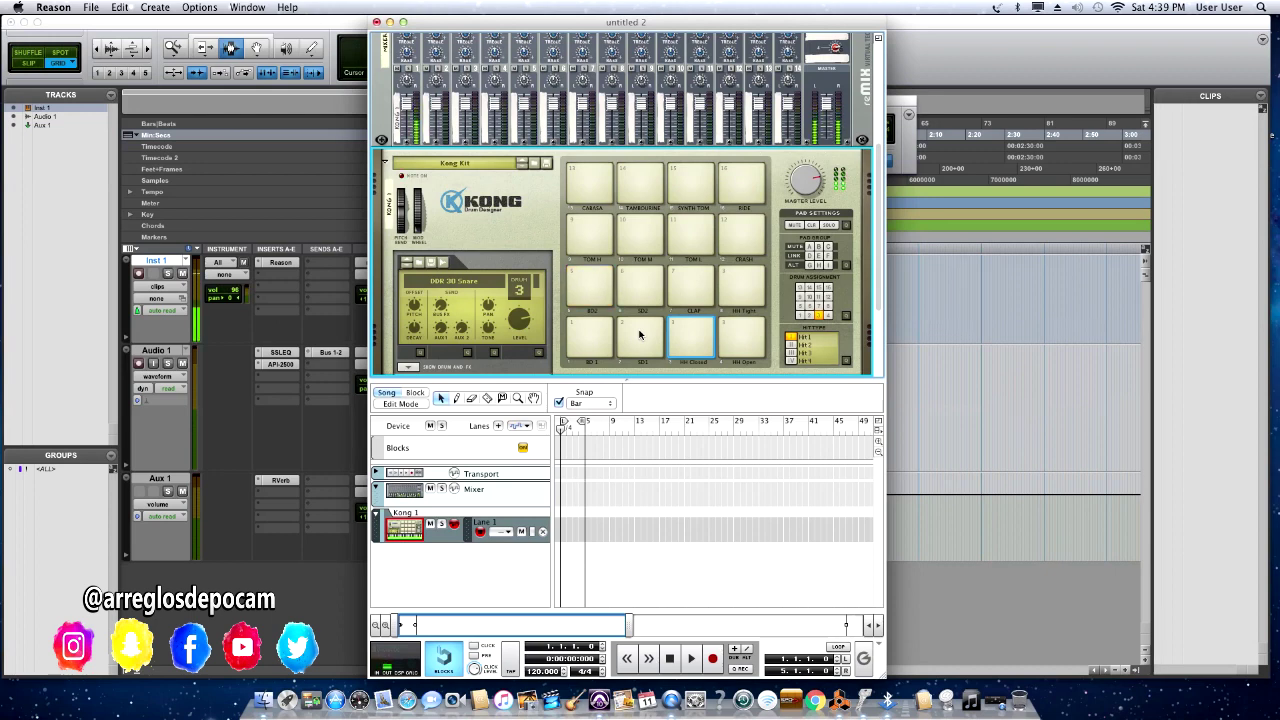
Select Kong pad 5 (BD 2) and open the drum patch browser for it
{"action": "left_click", "coordinate": [589, 285]}
{"action": "right_click", "coordinate": [589, 285]}
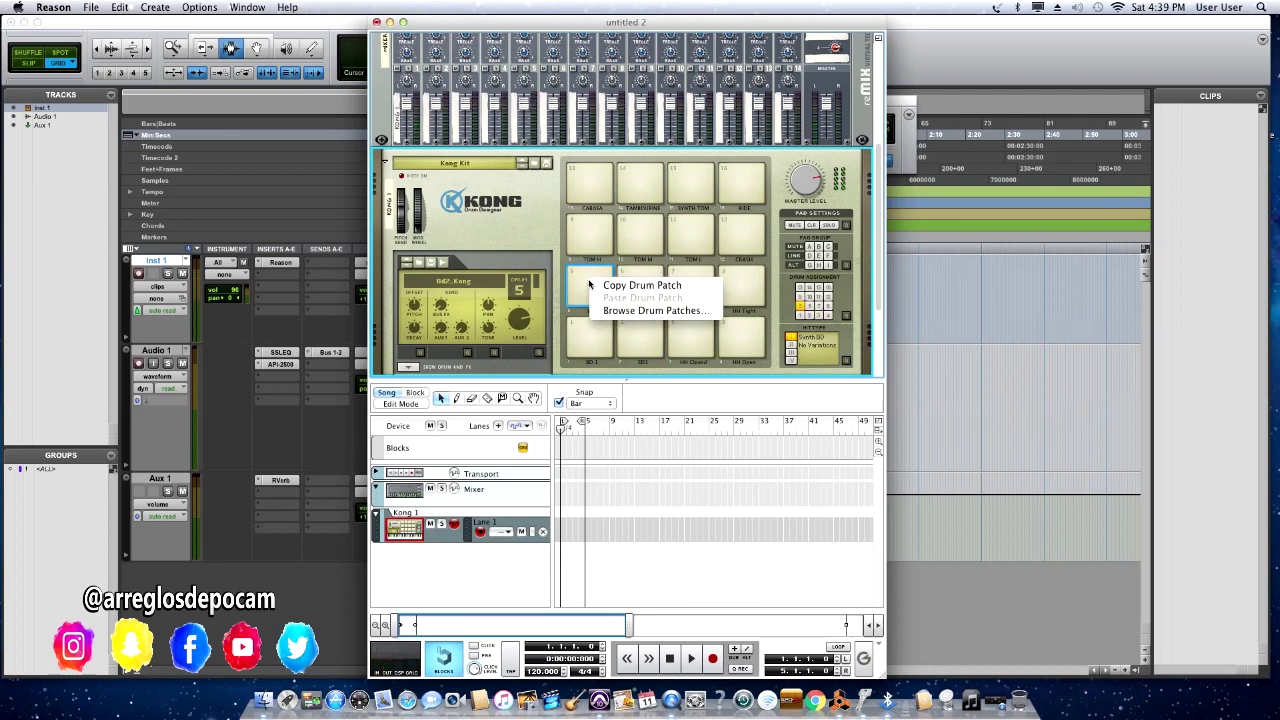
{"action": "left_click", "coordinate": [652, 310]}
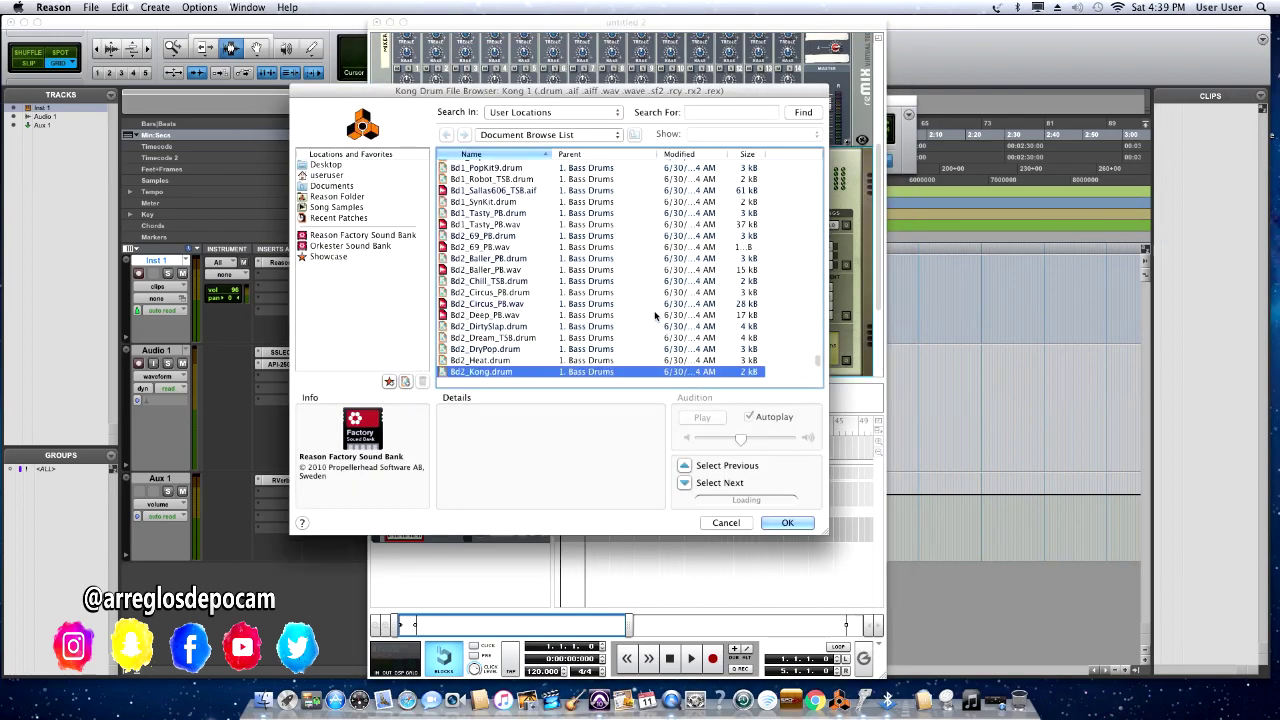
From the Desktop's Samples Spd Sx folder, browse to Yamaha Ptx 8 Con Reverb and load Tom 1 Bronco verb ptx 8.wav onto pad 5
{"action": "left_click", "coordinate": [327, 165]}
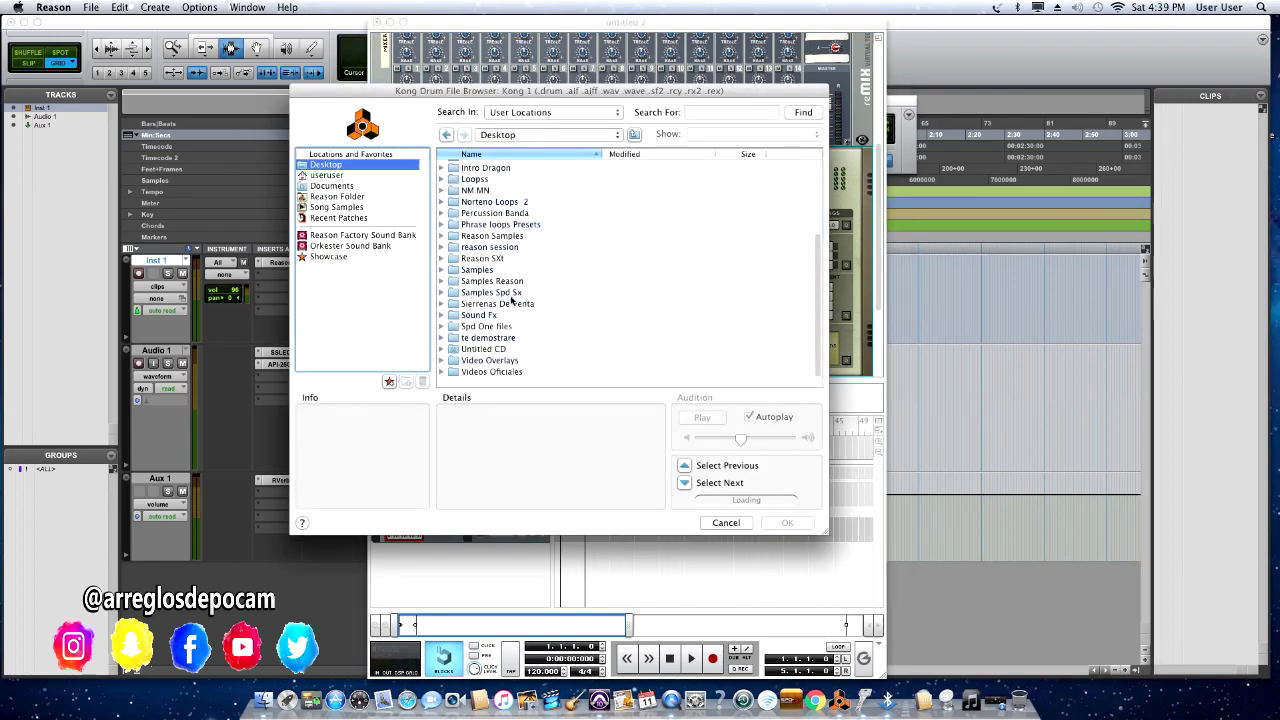
{"action": "double_click", "coordinate": [510, 299]}
{"action": "double_click", "coordinate": [557, 255]}
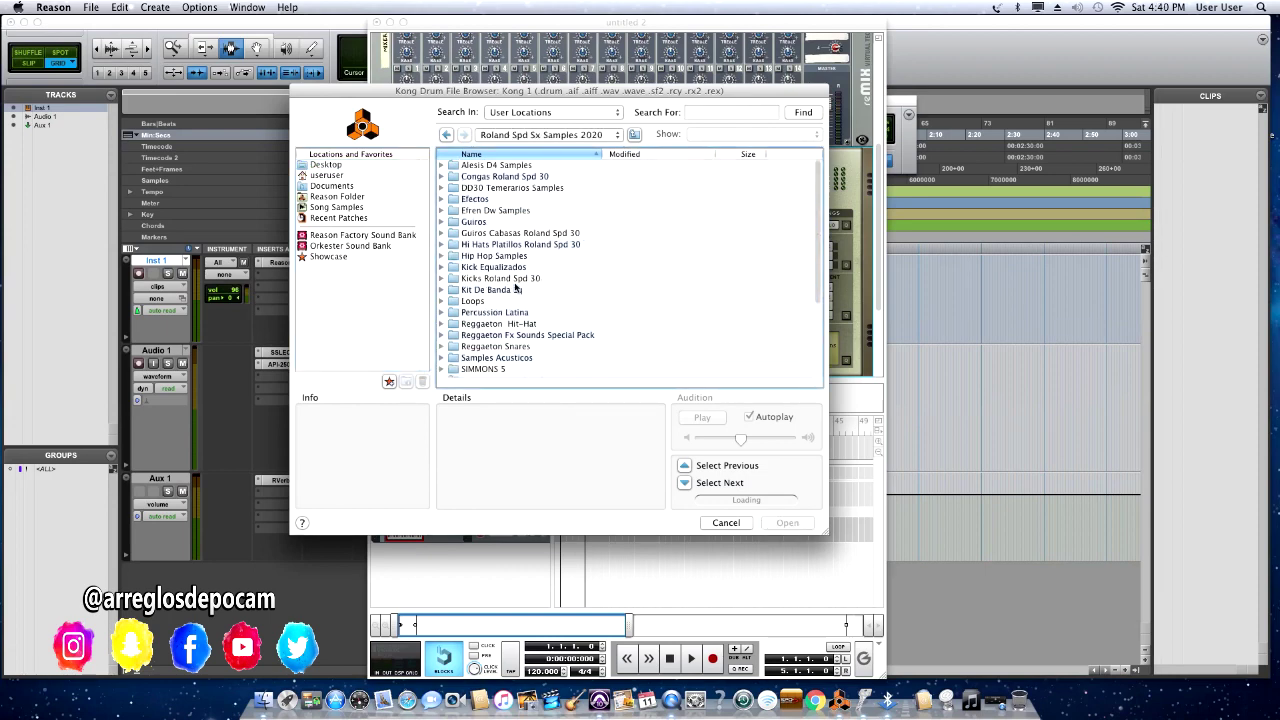
{"action": "scroll", "coordinate": [508, 360], "scroll_direction": "down", "scroll_amount": 5}
{"action": "double_click", "coordinate": [512, 360]}
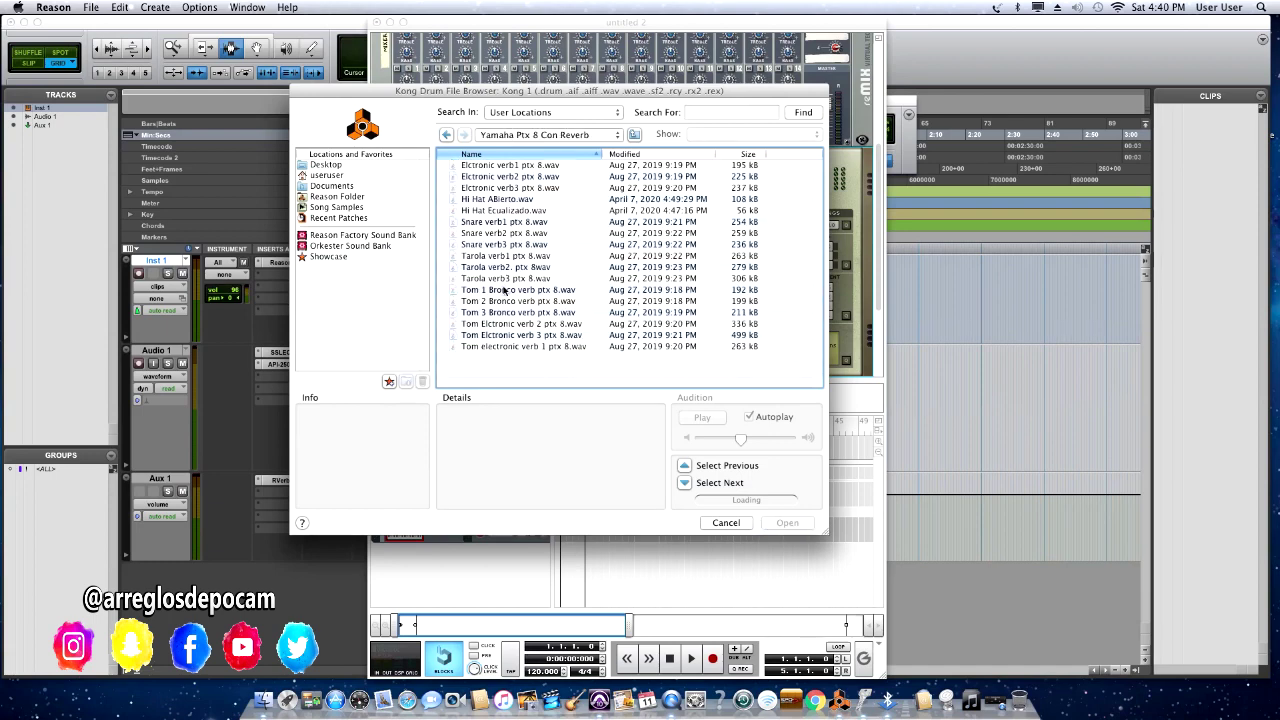
{"action": "left_click", "coordinate": [510, 289]}
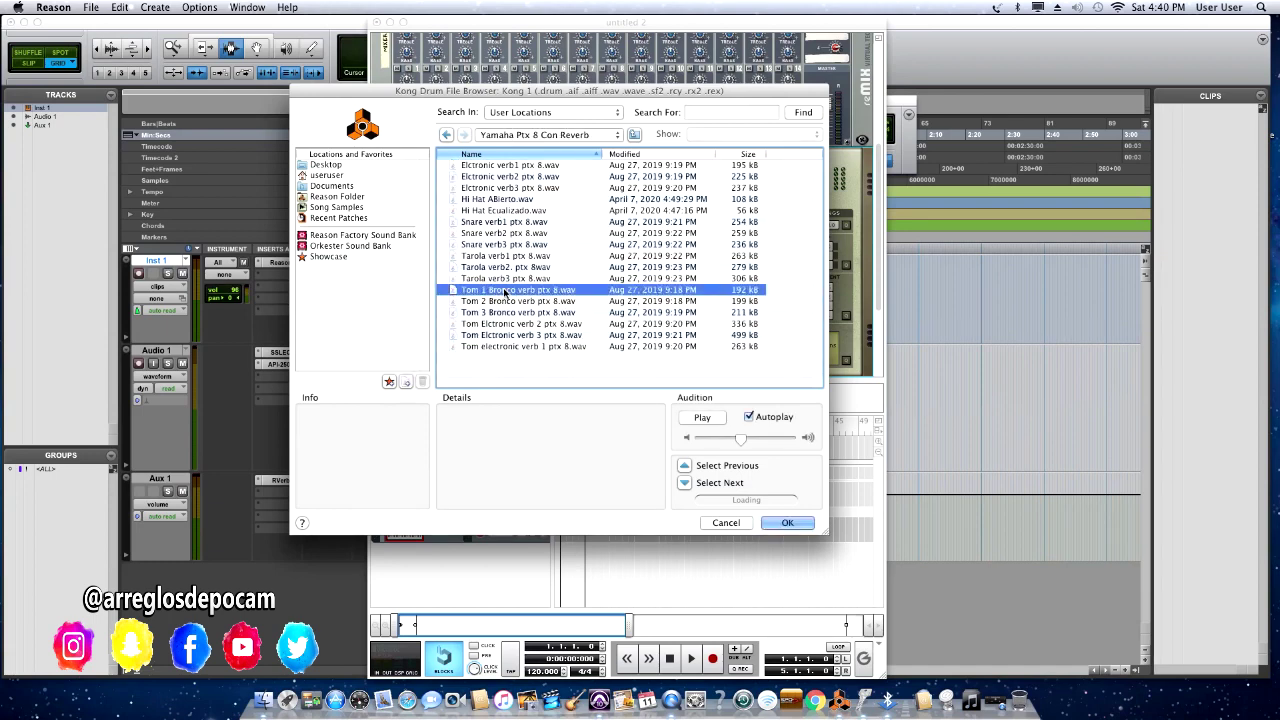
{"action": "left_click", "coordinate": [787, 522]}
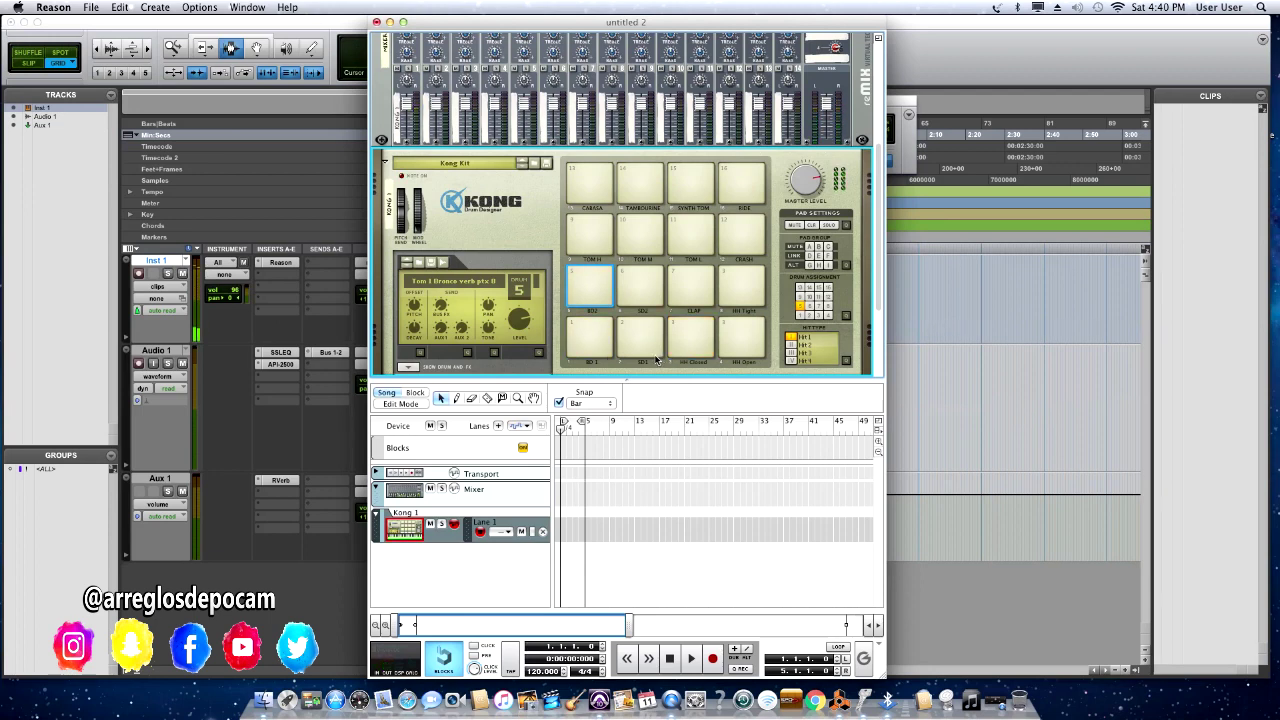
{"action": "left_click", "coordinate": [475, 21]}
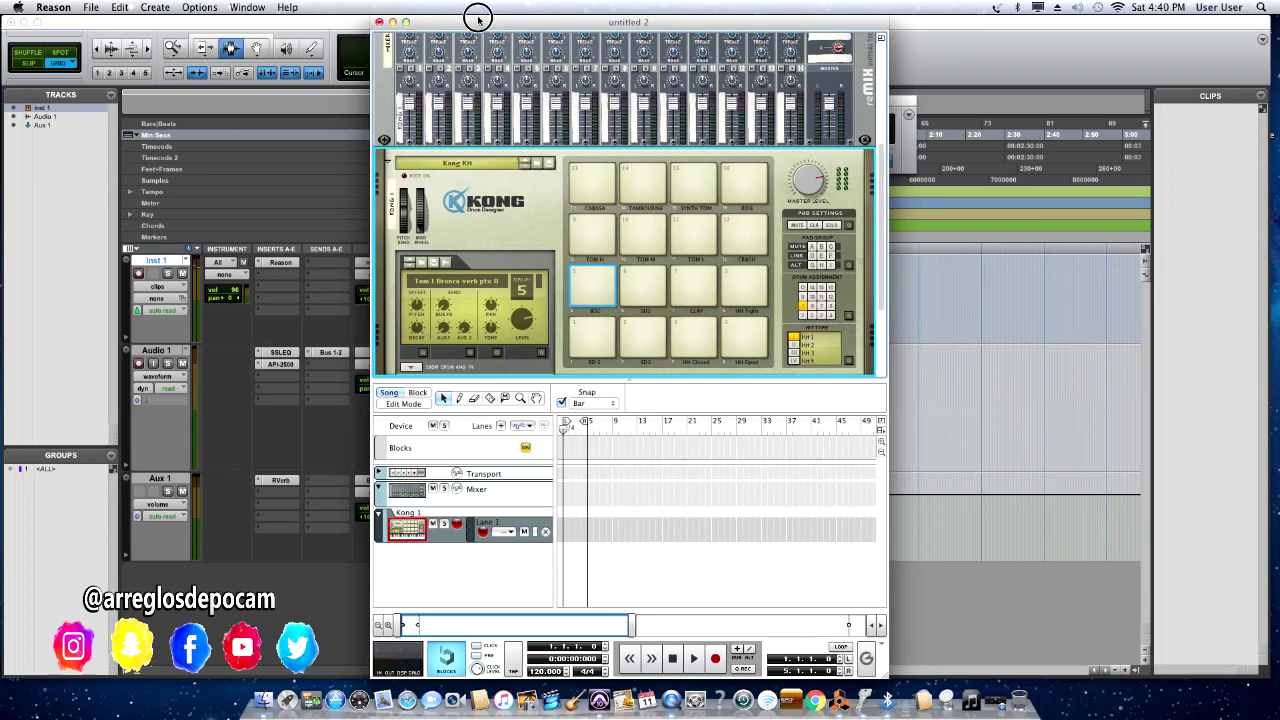
{"action": "left_click_drag", "start_coordinate": [477, 25], "coordinate": [462, 21]}
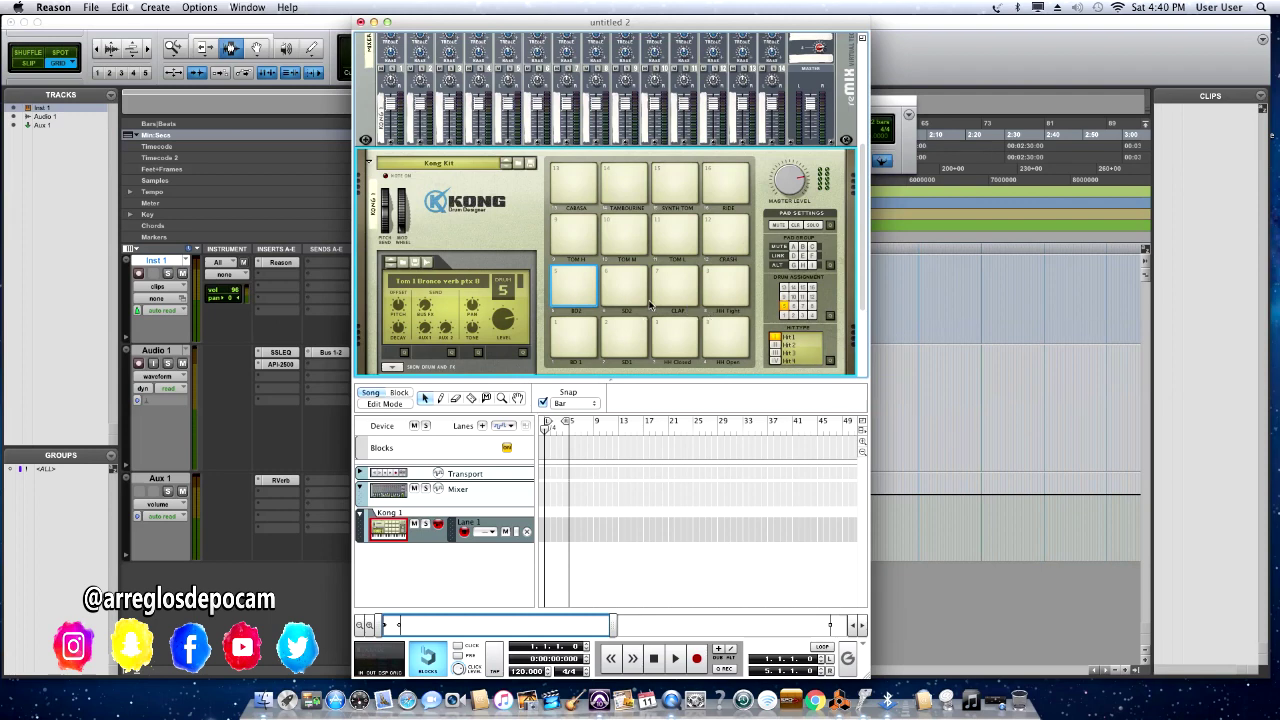
{"action": "left_click_drag", "start_coordinate": [493, 21], "coordinate": [479, 21]}
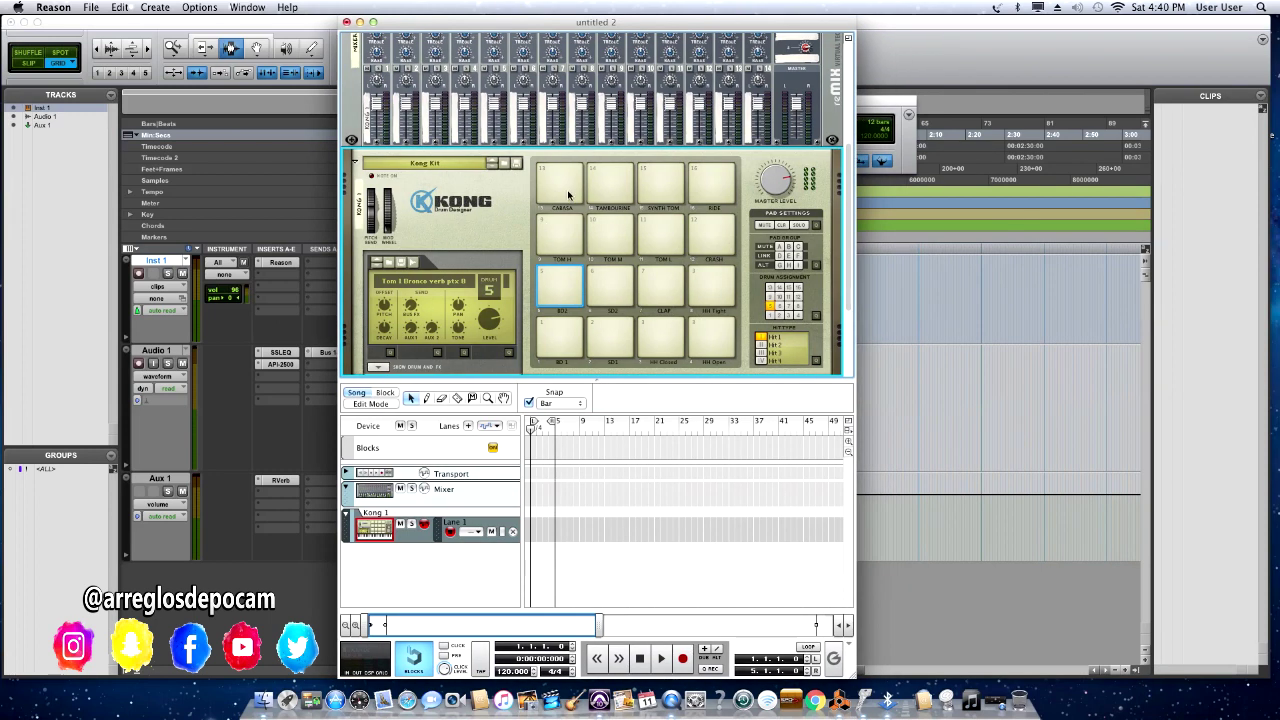
{"action": "left_click_drag", "start_coordinate": [621, 24], "coordinate": [613, 24]}
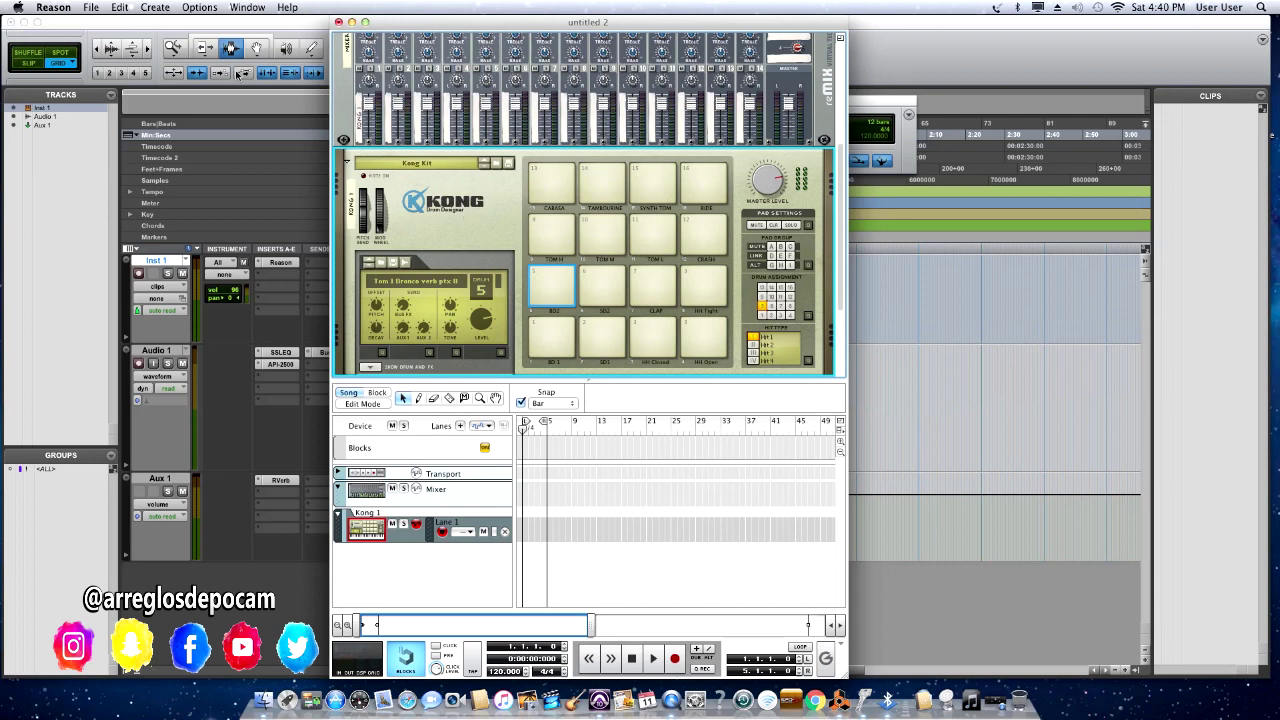
In the song's self-contain settings, exclude DDR 30 Snare.wav, Kick Ptx 8 1.wav and Tom 1 Bronco verb ptx 8.wav from the song document
{"action": "left_click", "coordinate": [91, 8]}
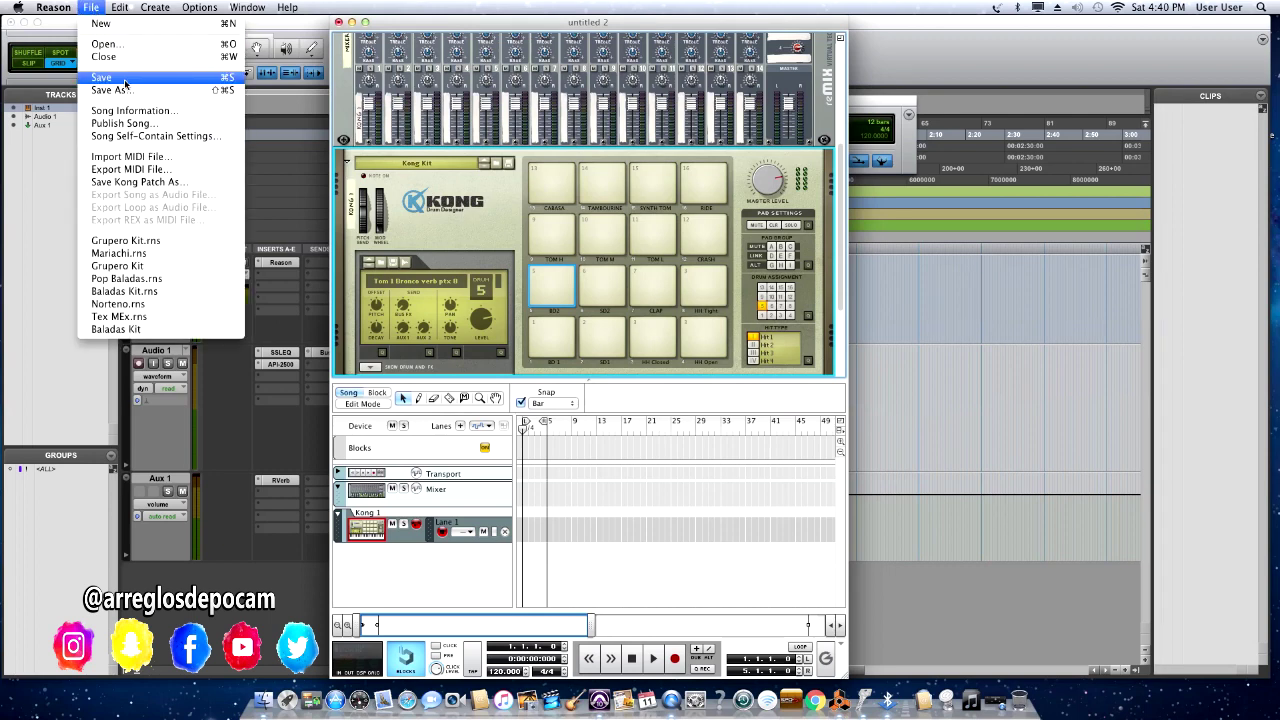
{"action": "left_click", "coordinate": [176, 137]}
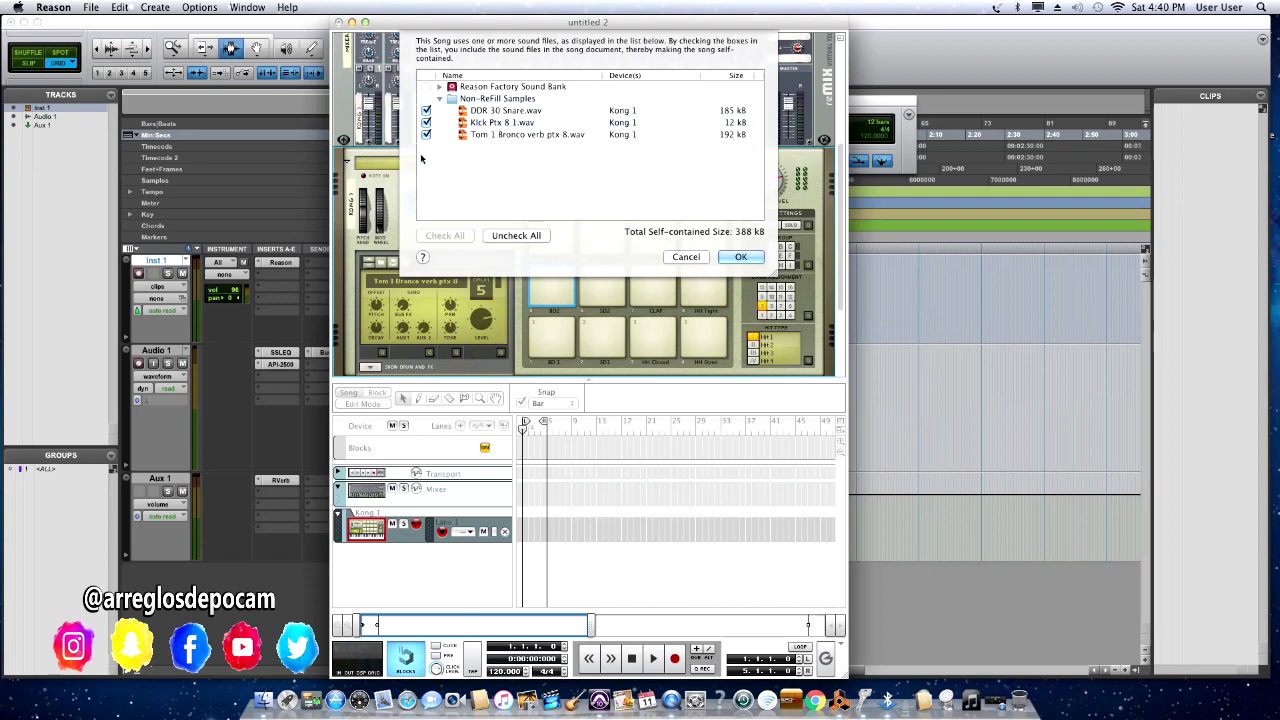
{"action": "left_click", "coordinate": [426, 110]}
{"action": "left_click", "coordinate": [426, 122]}
{"action": "left_click", "coordinate": [426, 134]}
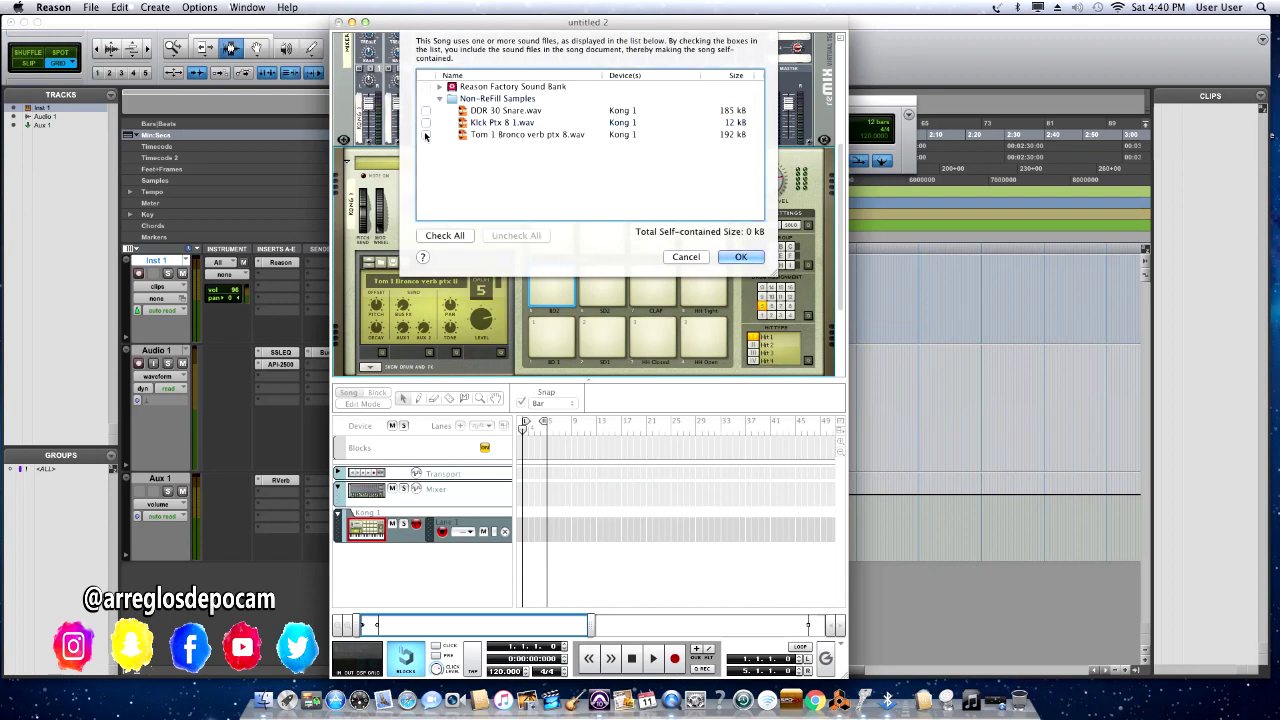
{"action": "left_click", "coordinate": [426, 110]}
{"action": "left_click", "coordinate": [426, 122]}
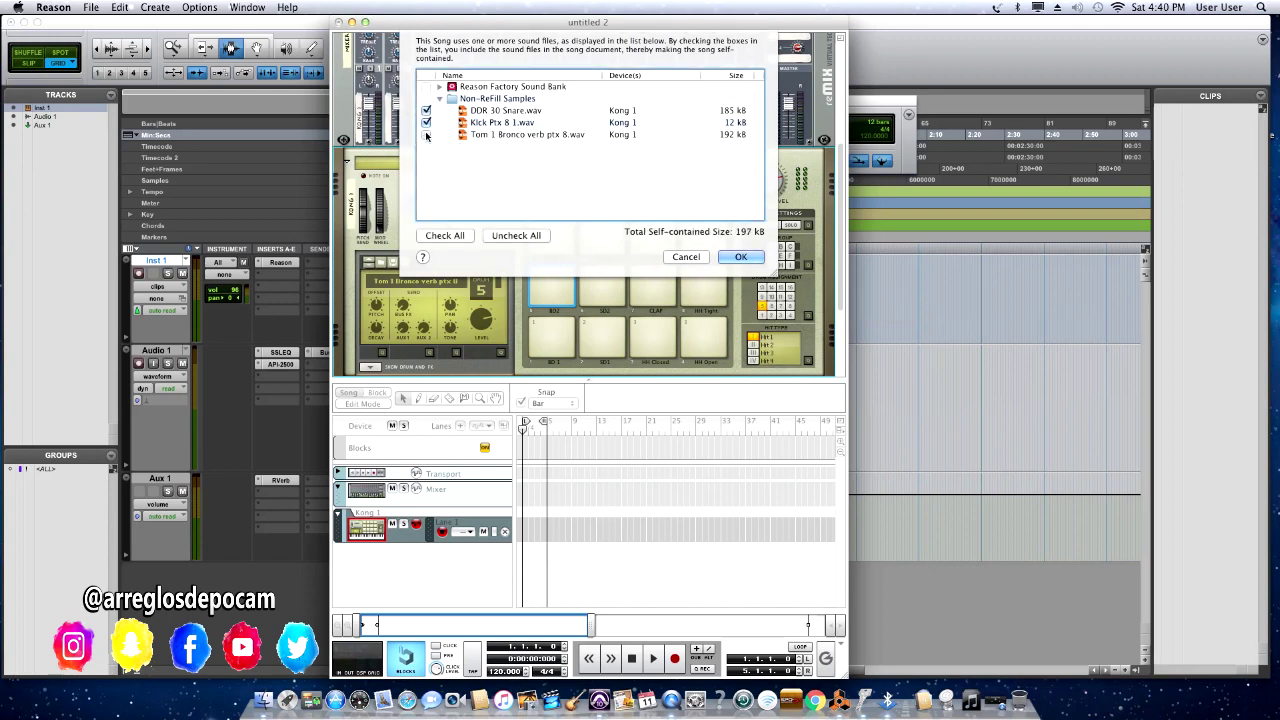
{"action": "left_click", "coordinate": [516, 238]}
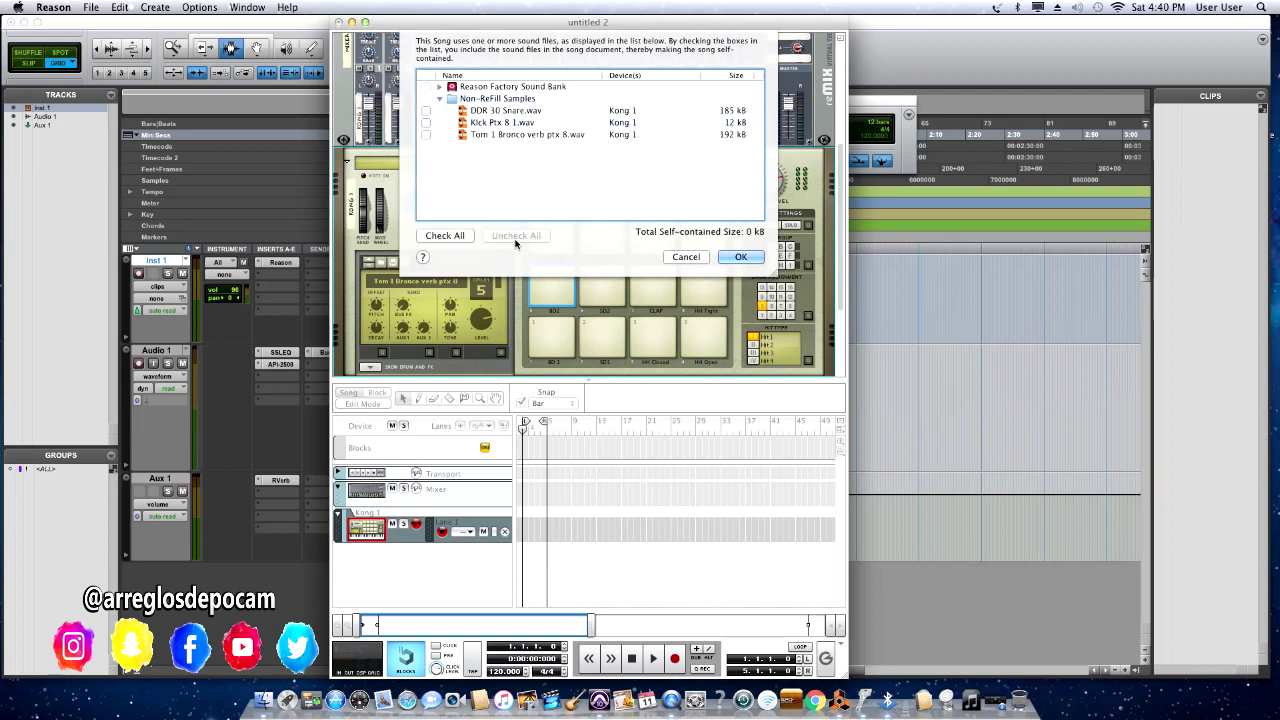
{"action": "left_click", "coordinate": [740, 257]}
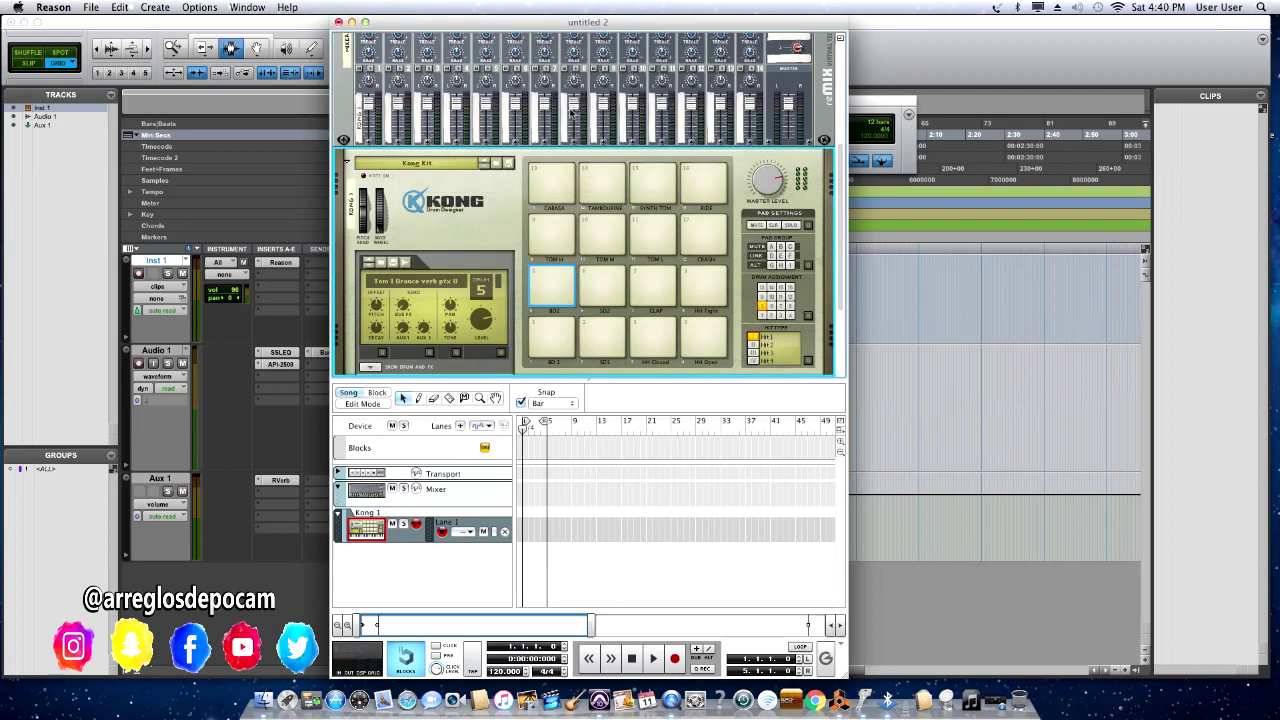
{"action": "left_click_drag", "start_coordinate": [581, 22], "coordinate": [588, 22]}
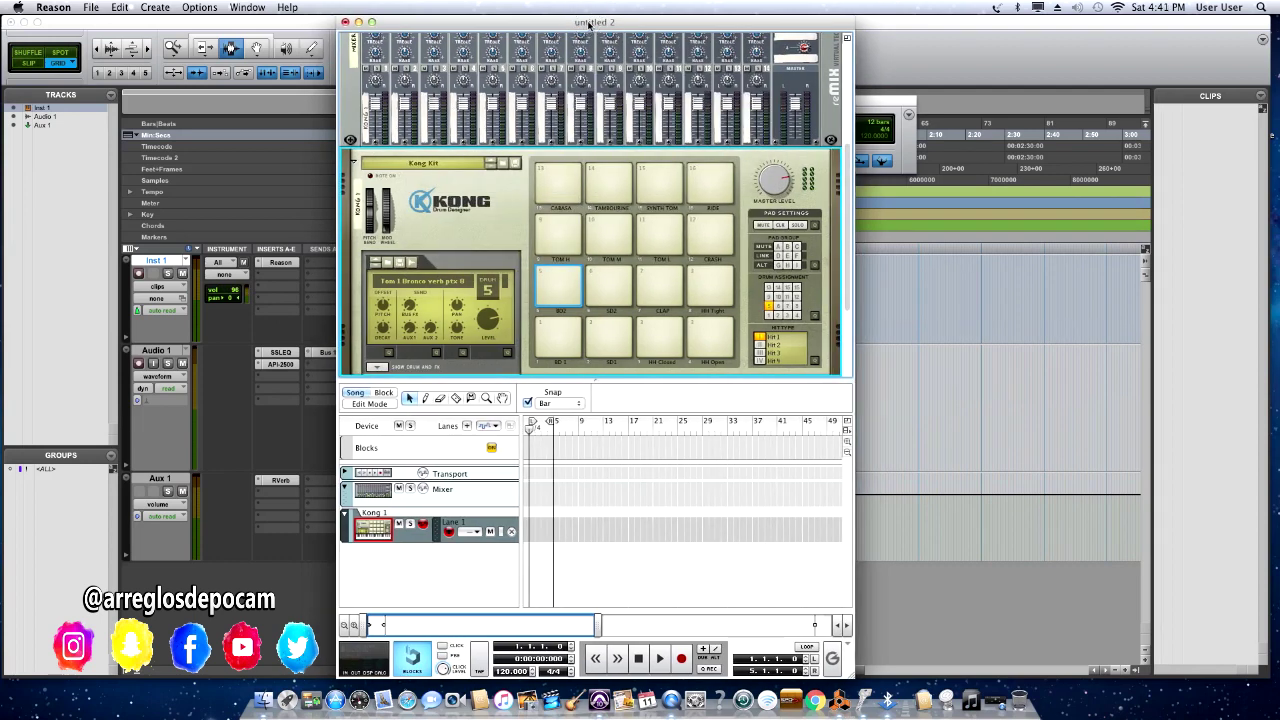
{"action": "left_click", "coordinate": [516, 164]}
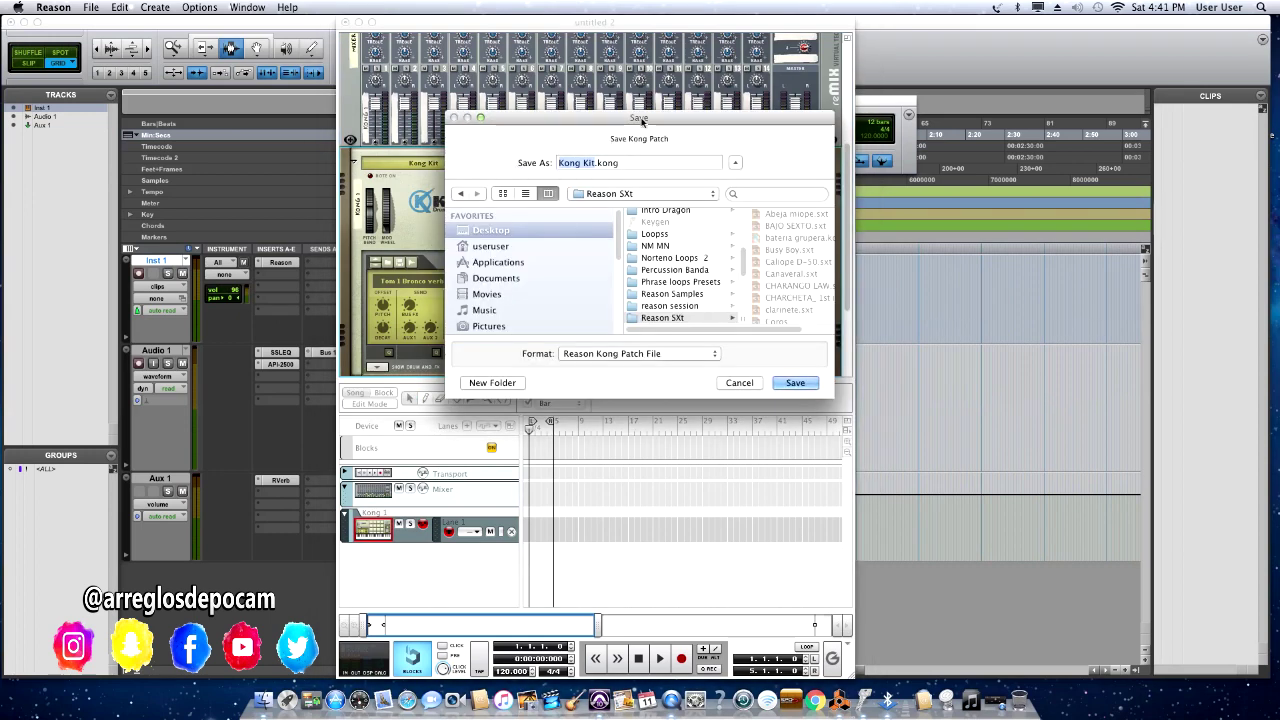
{"action": "left_click_drag", "start_coordinate": [641, 120], "coordinate": [605, 113]}
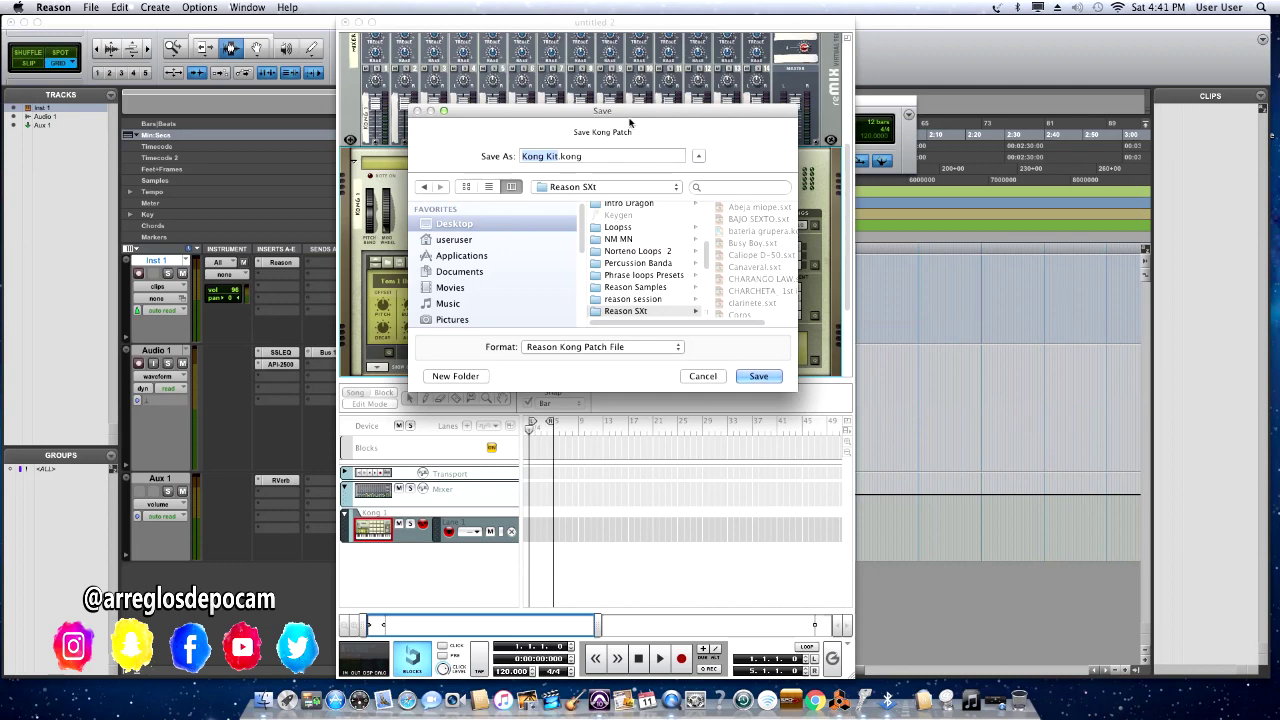
{"action": "left_click_drag", "start_coordinate": [647, 113], "coordinate": [637, 107]}
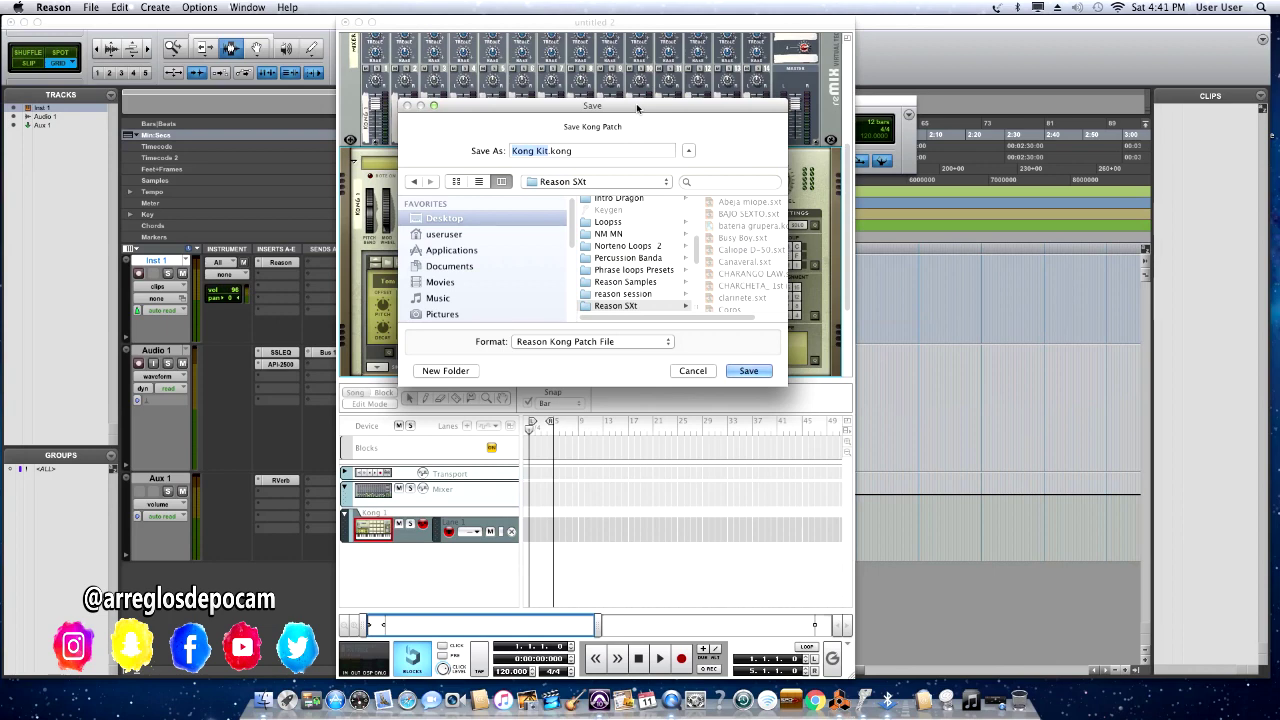
{"action": "left_click_drag", "start_coordinate": [637, 107], "coordinate": [631, 84]}
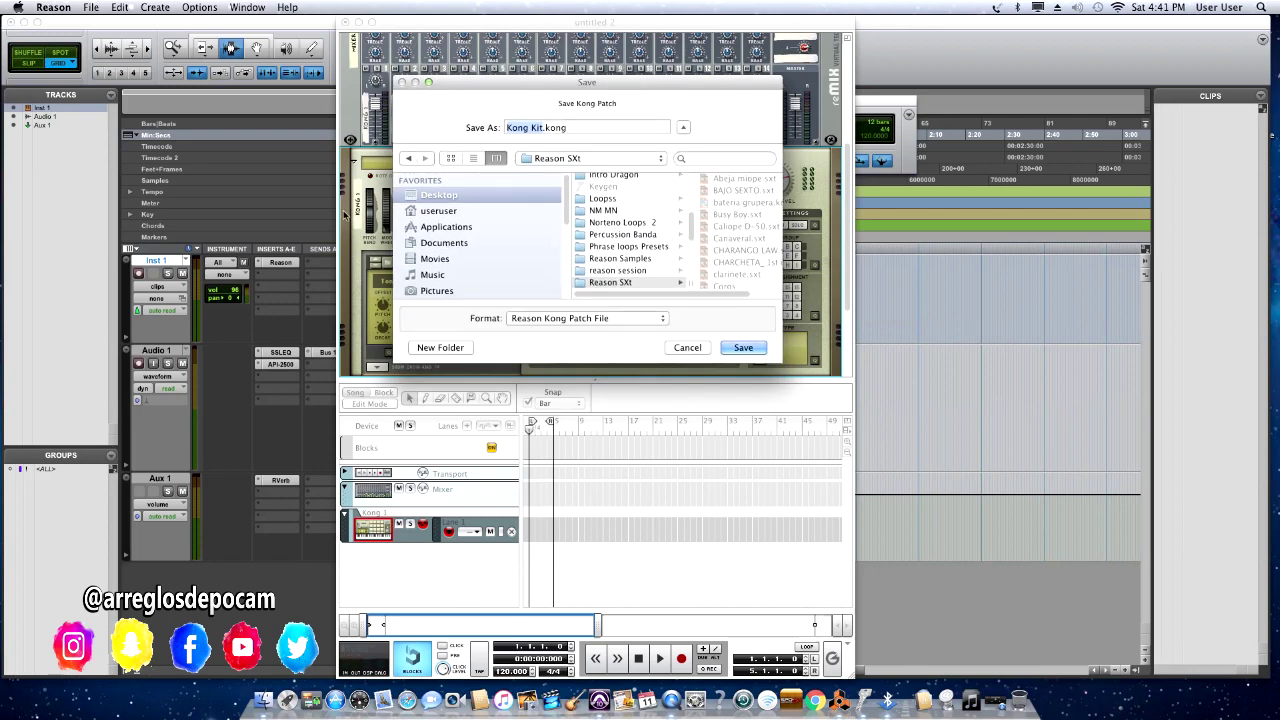
{"action": "left_click_drag", "start_coordinate": [558, 86], "coordinate": [565, 63]}
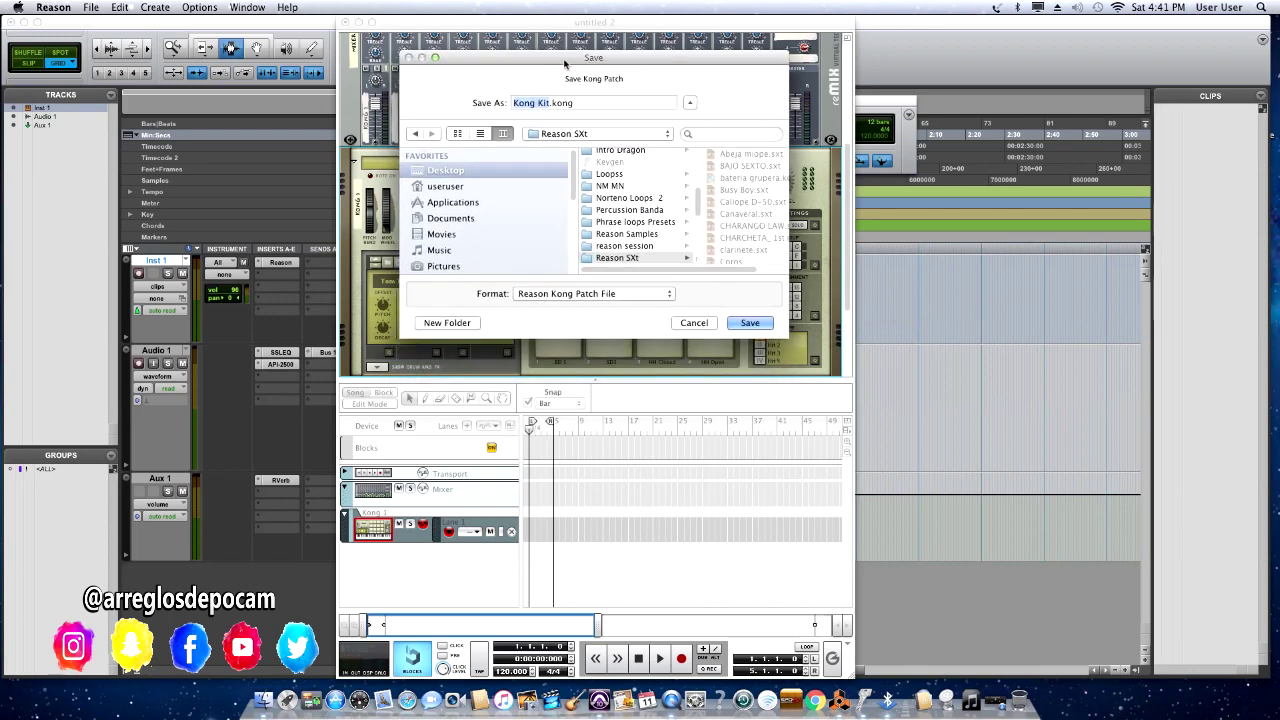
{"action": "left_click", "coordinate": [697, 324]}
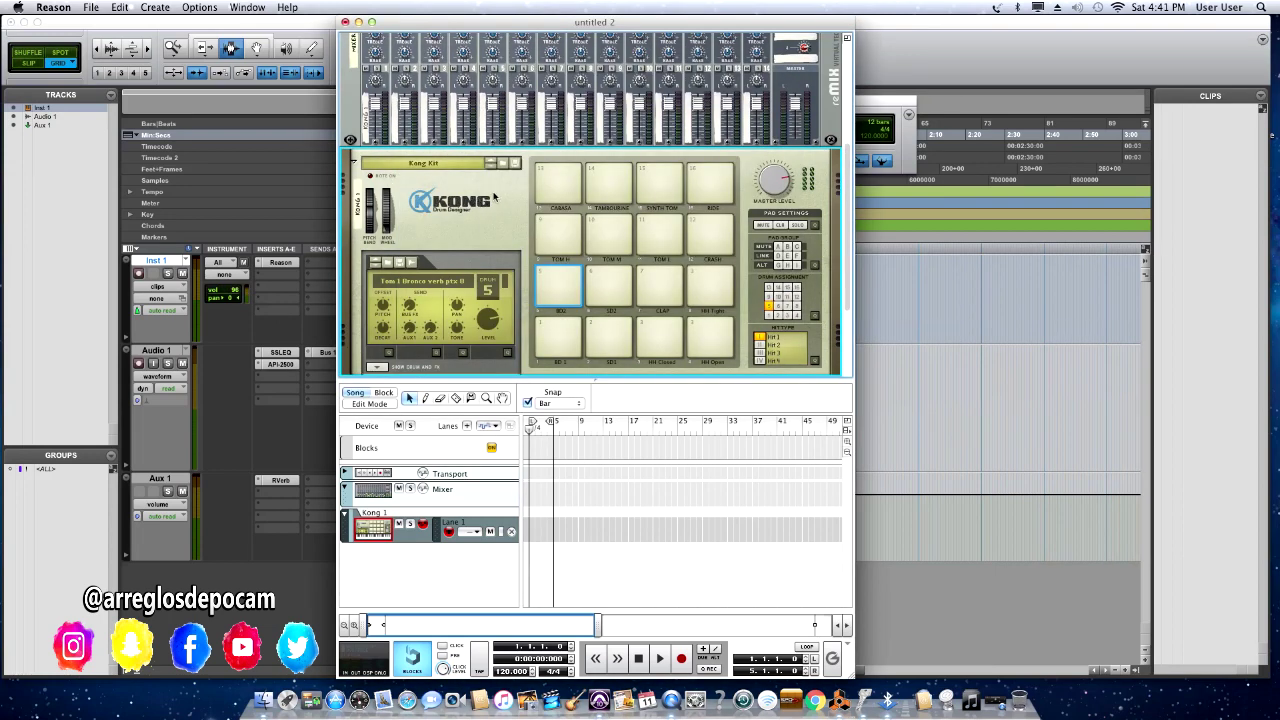
Browse the available Kong kit patches in the patch browser and close it without loading one
{"action": "left_click", "coordinate": [503, 164]}
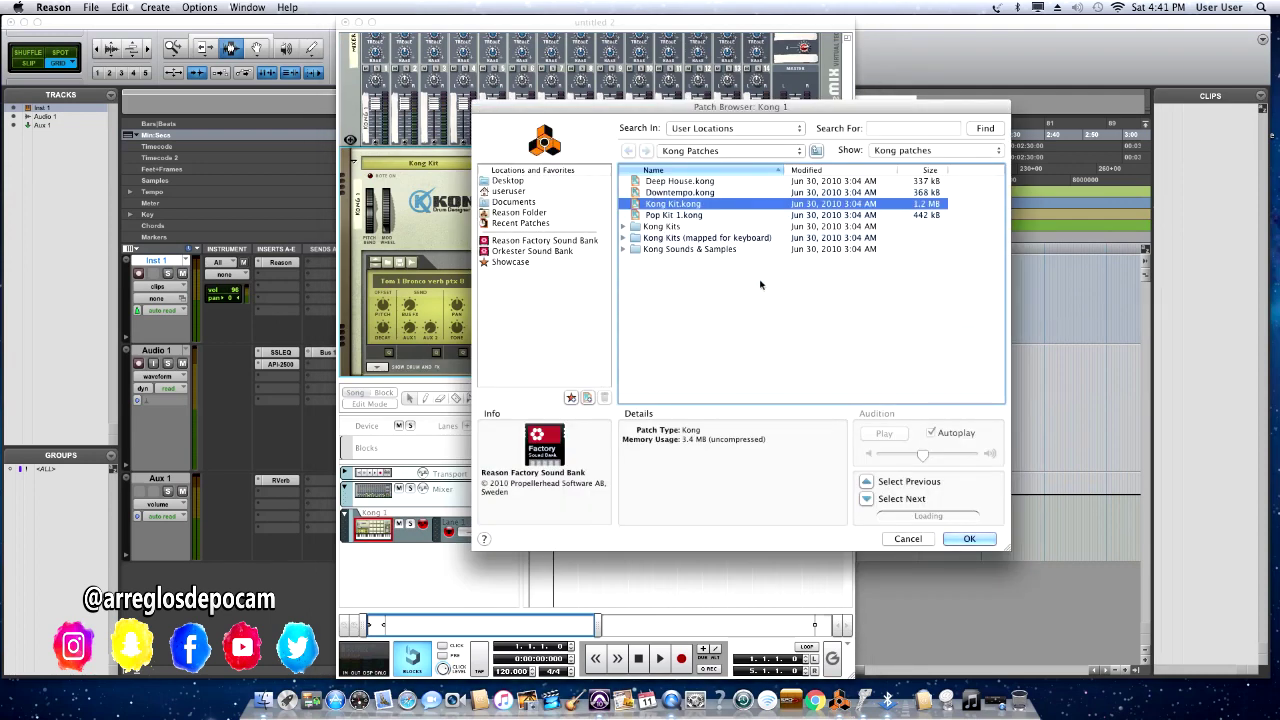
{"action": "left_click", "coordinate": [908, 539]}
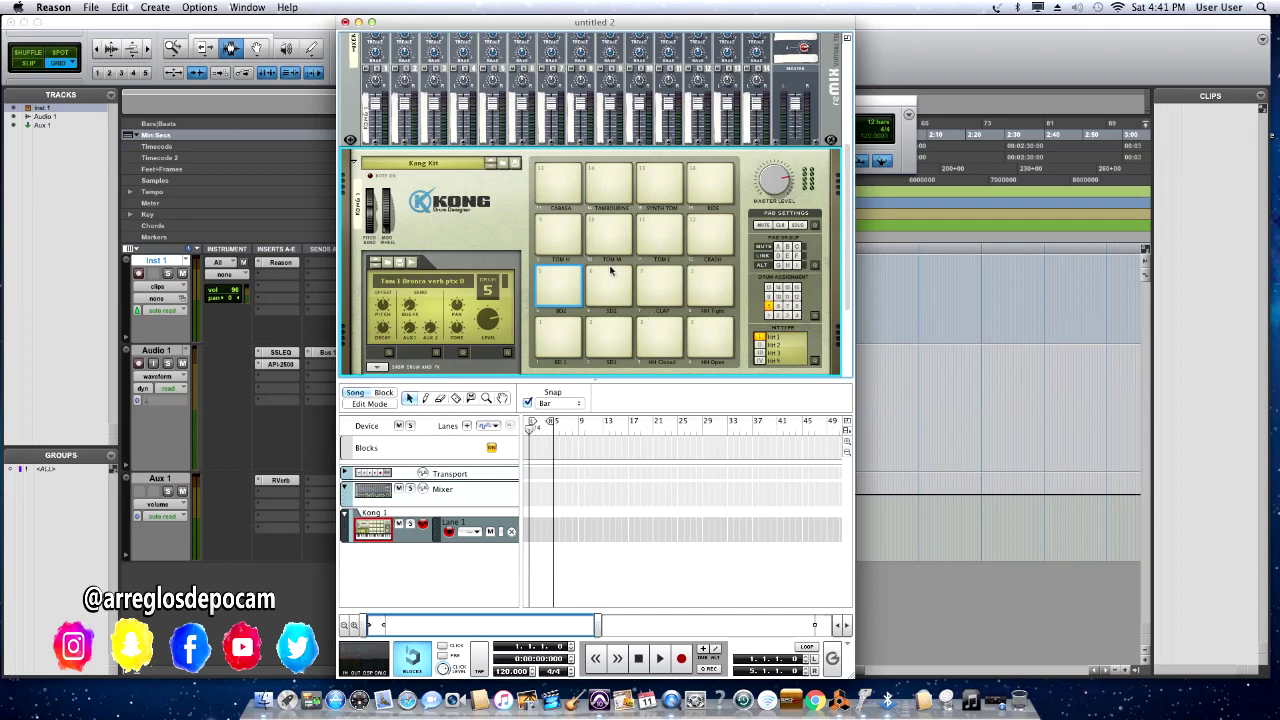
{"action": "mouse_move", "coordinate": [608, 20]}
{"action": "left_mouse_down"}
{"action": "mouse_move", "coordinate": [597, 18]}
{"action": "mouse_move", "coordinate": [608, 20]}
{"action": "left_mouse_up"}
{"action": "mouse_move", "coordinate": [609, 20]}
{"action": "left_mouse_down"}
{"action": "mouse_move", "coordinate": [598, 21]}
{"action": "mouse_move", "coordinate": [613, 22]}
{"action": "left_mouse_up"}
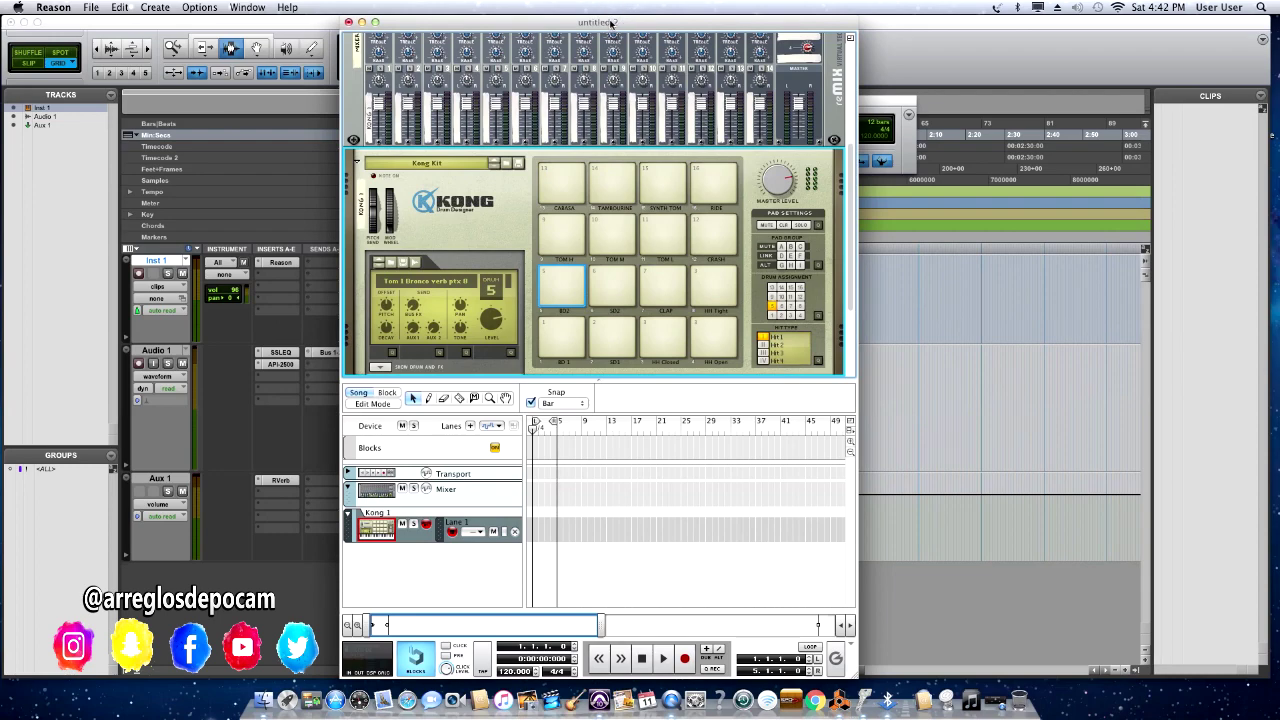
{"action": "left_click_drag", "start_coordinate": [609, 21], "coordinate": [637, 21]}
{"action": "left_click", "coordinate": [610, 22]}
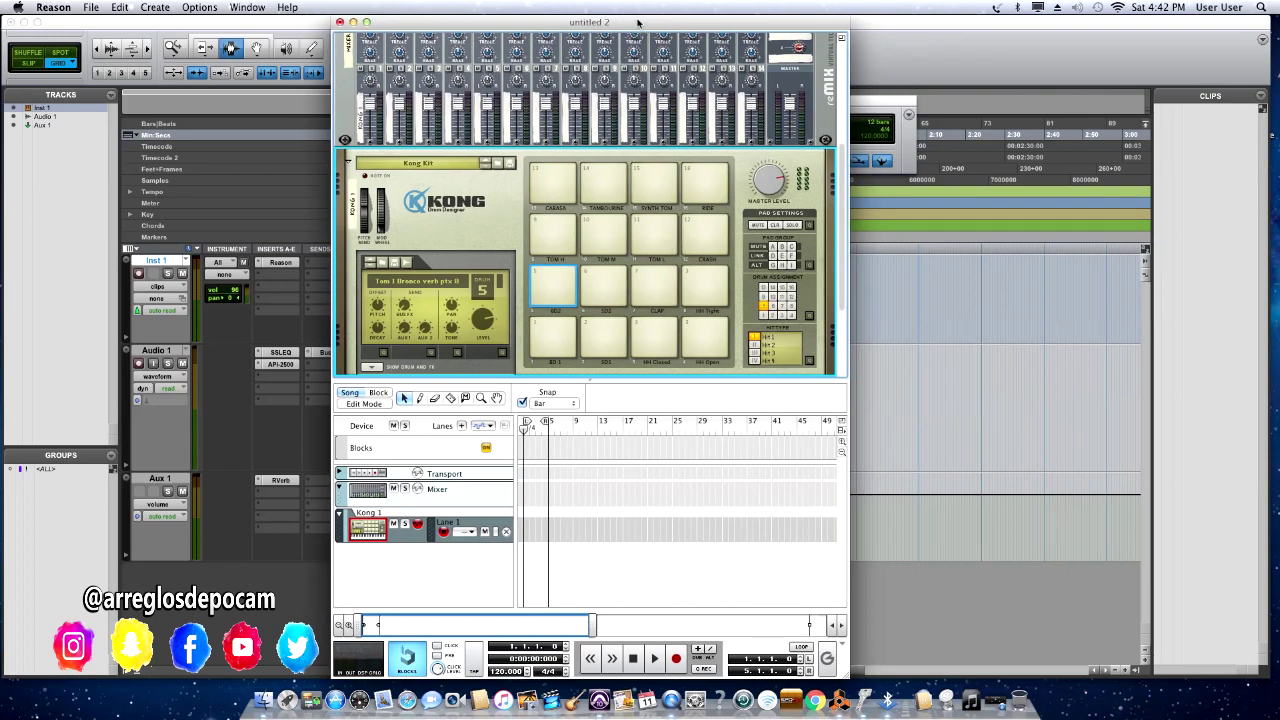
{"action": "left_click", "coordinate": [624, 22]}
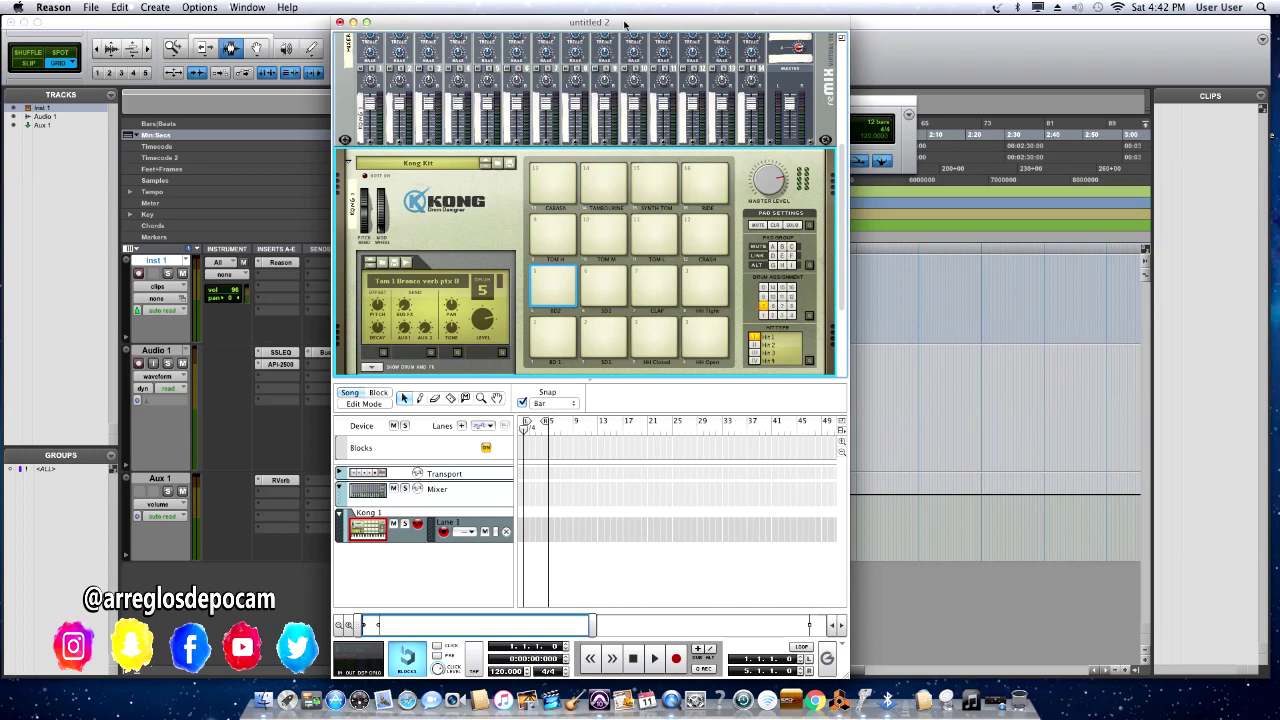
{"action": "left_click_drag", "start_coordinate": [624, 22], "coordinate": [643, 22]}
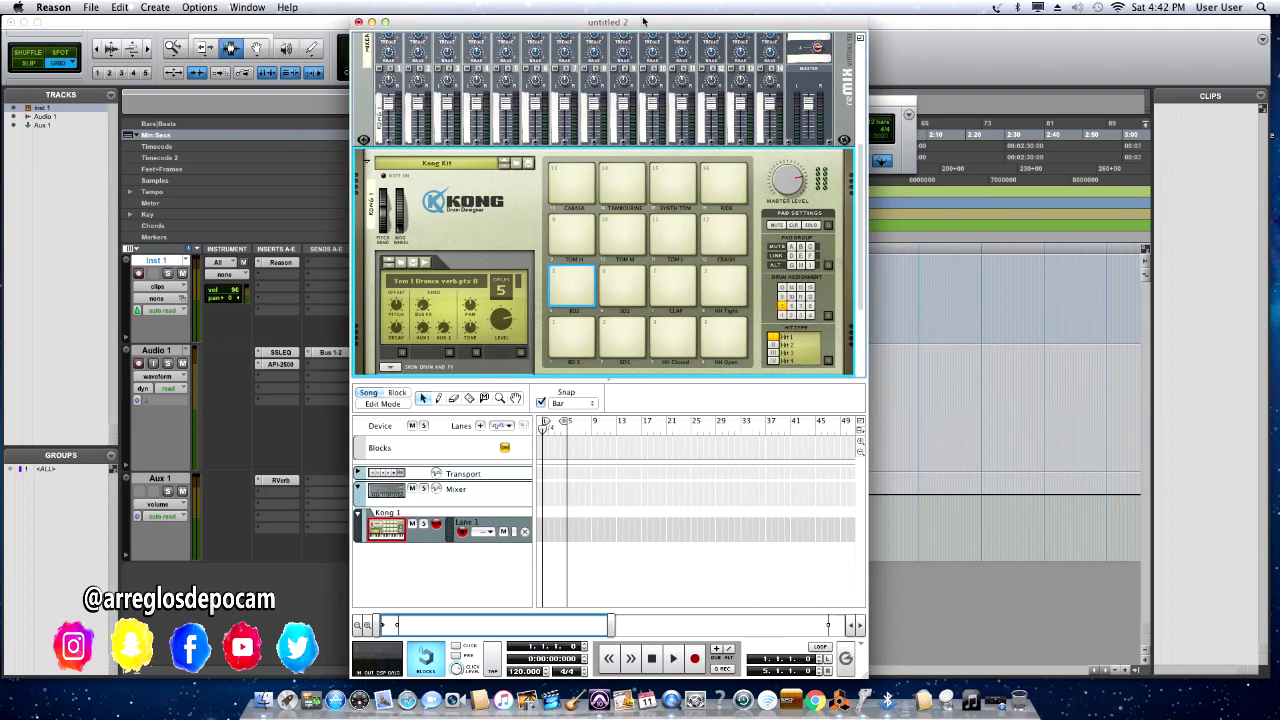
{"action": "left_click_drag", "start_coordinate": [643, 22], "coordinate": [630, 22]}
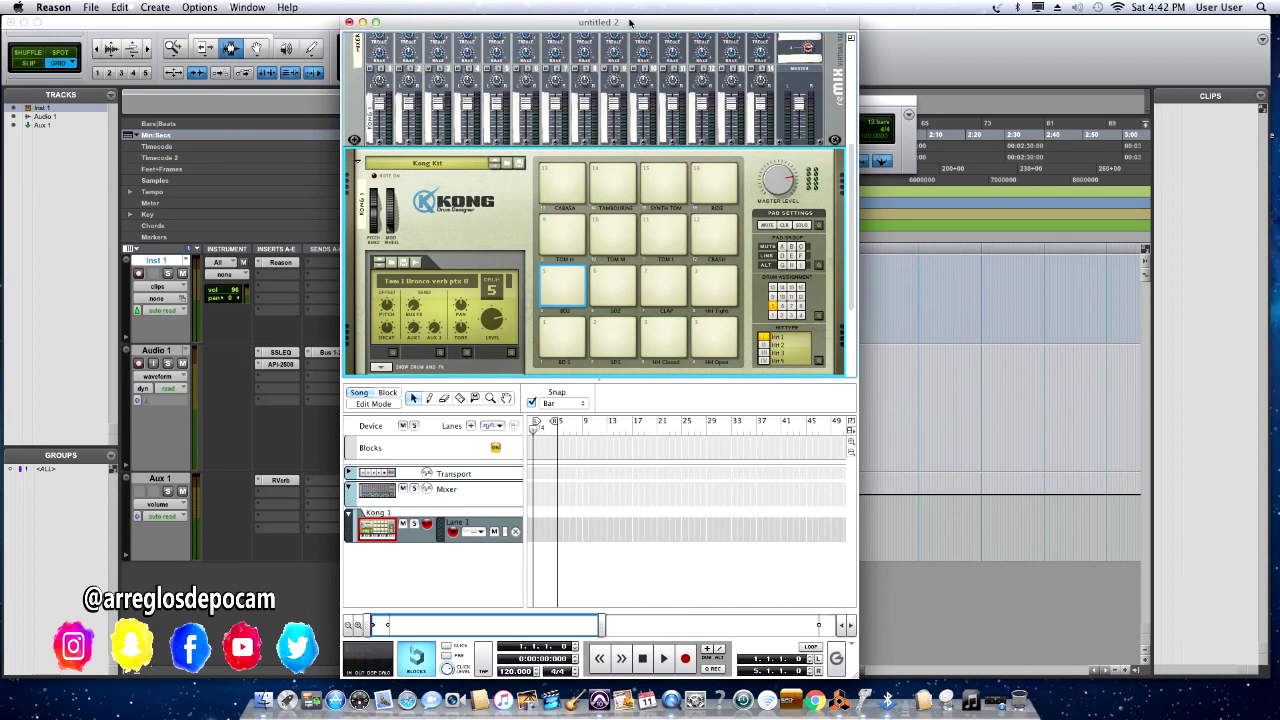